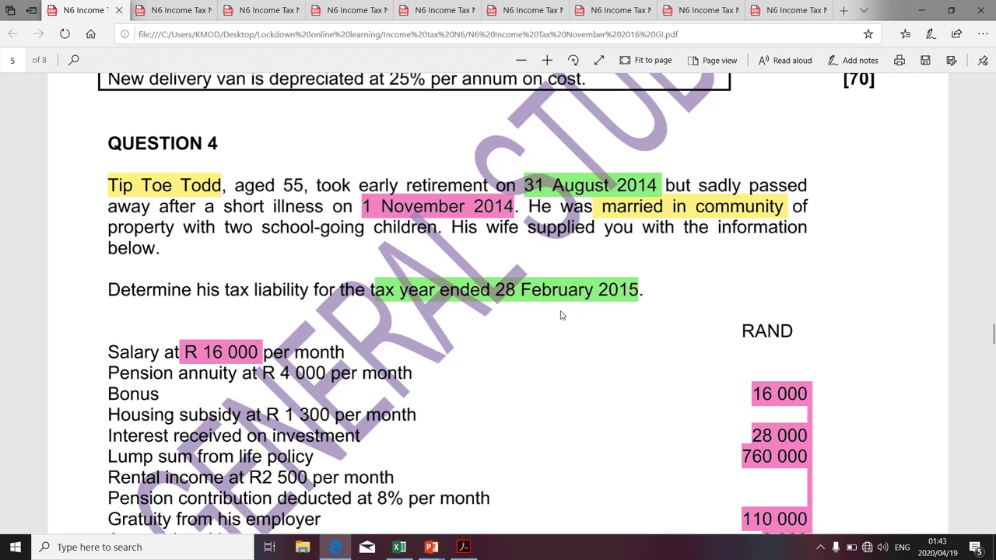
Switch to the Question 4 Excel workbook and fill the Gratuity, Accumulated leave and Lumpsum from Pension fund label cells with standard green.
{"action": "key", "text": "alt+Tab"}
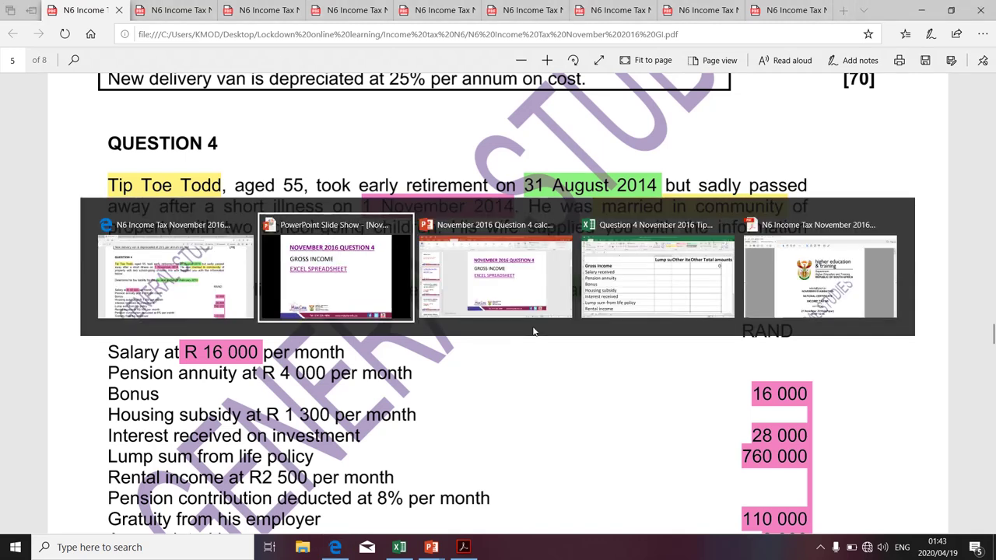
{"action": "key", "text": "alt+Tab"}
{"action": "key", "text": "alt+Tab"}
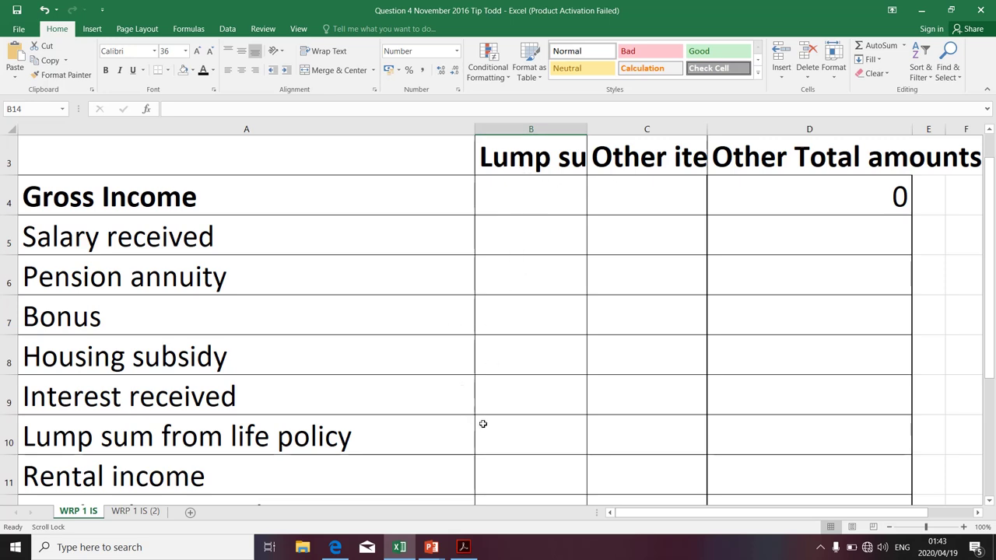
{"action": "scroll", "coordinate": [444, 449], "scroll_direction": "down", "scroll_amount": 1}
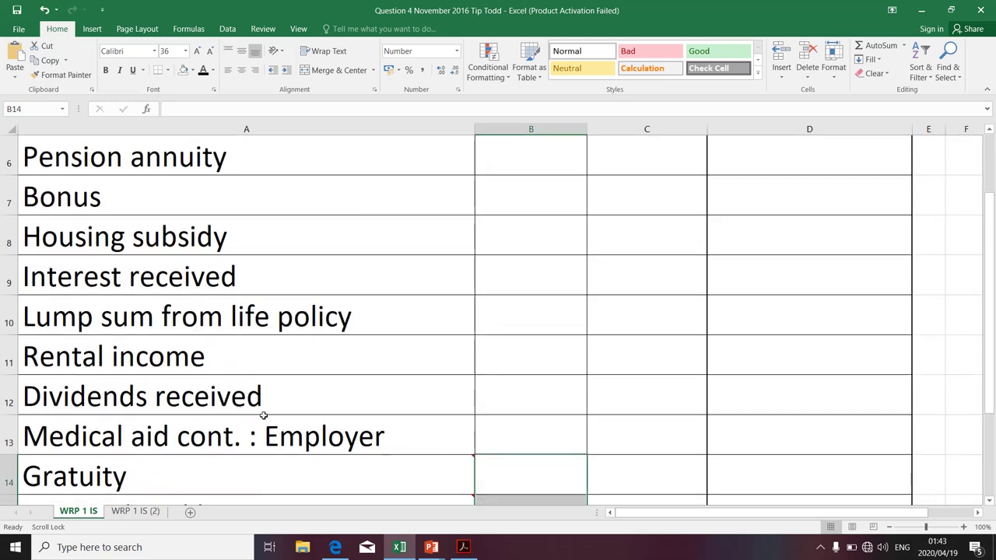
{"action": "scroll", "coordinate": [144, 337], "scroll_direction": "down", "scroll_amount": 2}
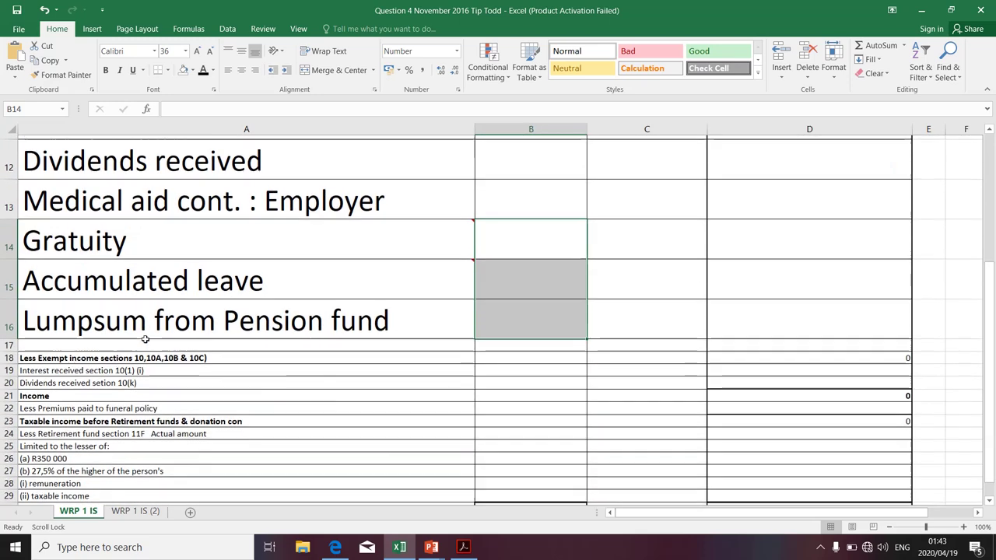
{"action": "left_click_drag", "start_coordinate": [124, 245], "coordinate": [176, 310]}
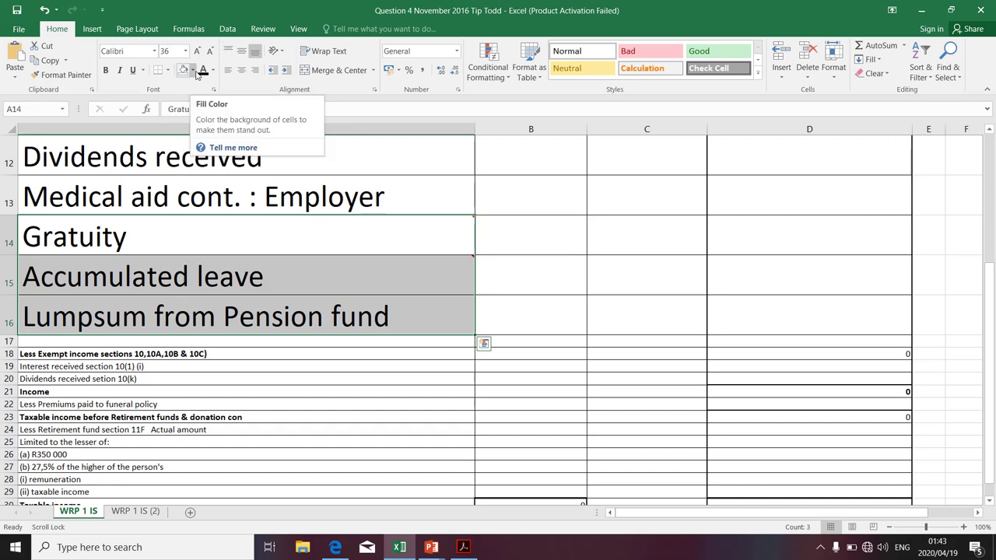
{"action": "left_click", "coordinate": [193, 71]}
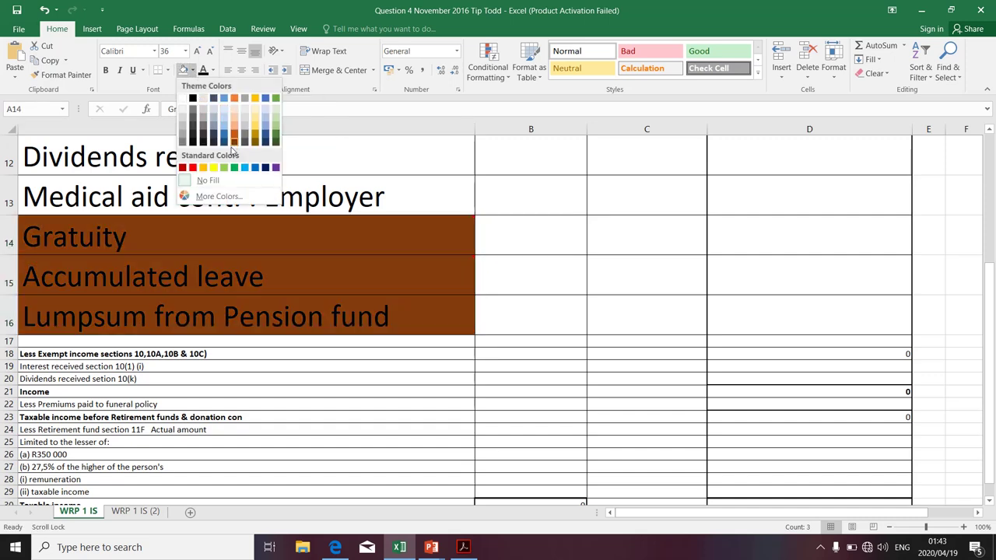
{"action": "left_click", "coordinate": [234, 168]}
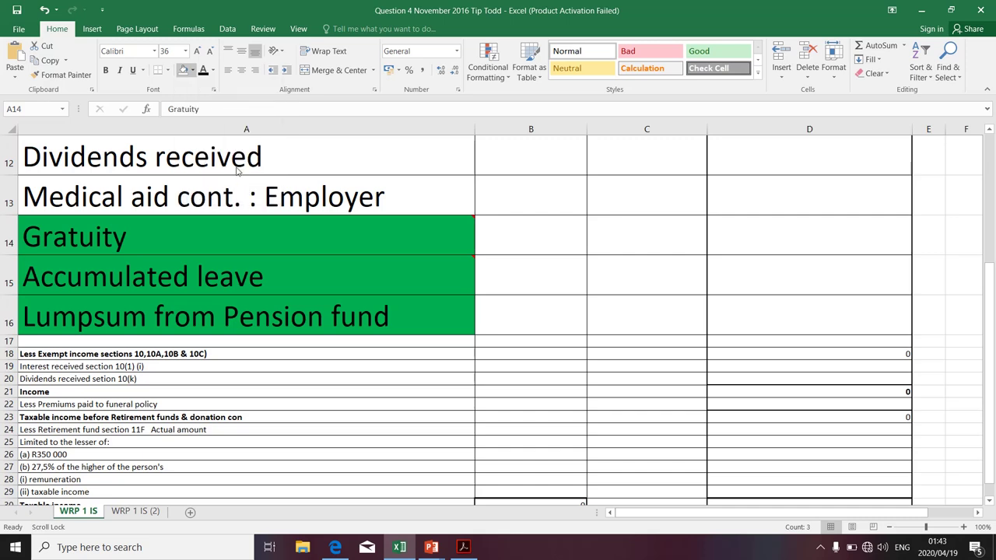
Review the comments on the Gratuity and Accumulated leave cells and the gross income items from Salary received down to Rental income.
{"action": "left_click", "coordinate": [246, 274]}
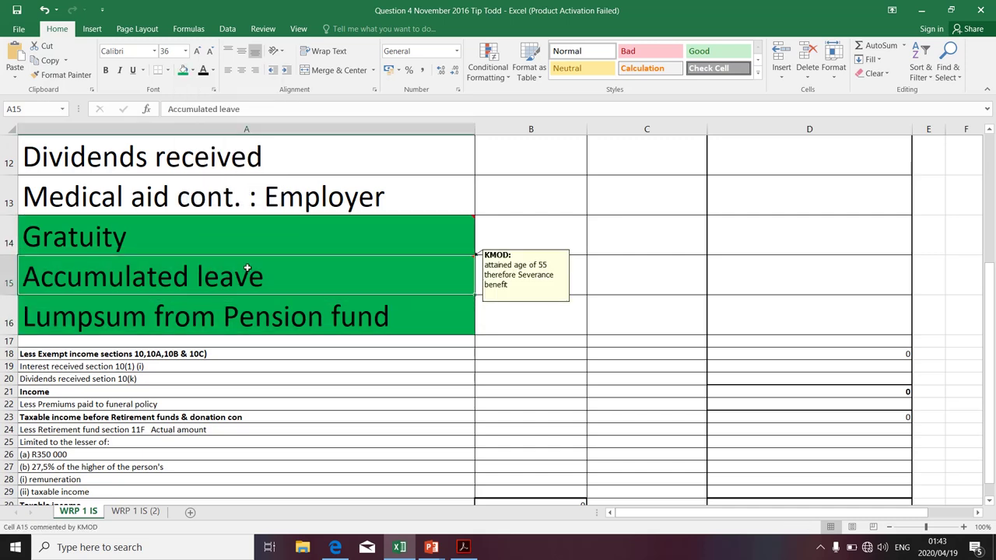
{"action": "mouse_move", "coordinate": [181, 239]}
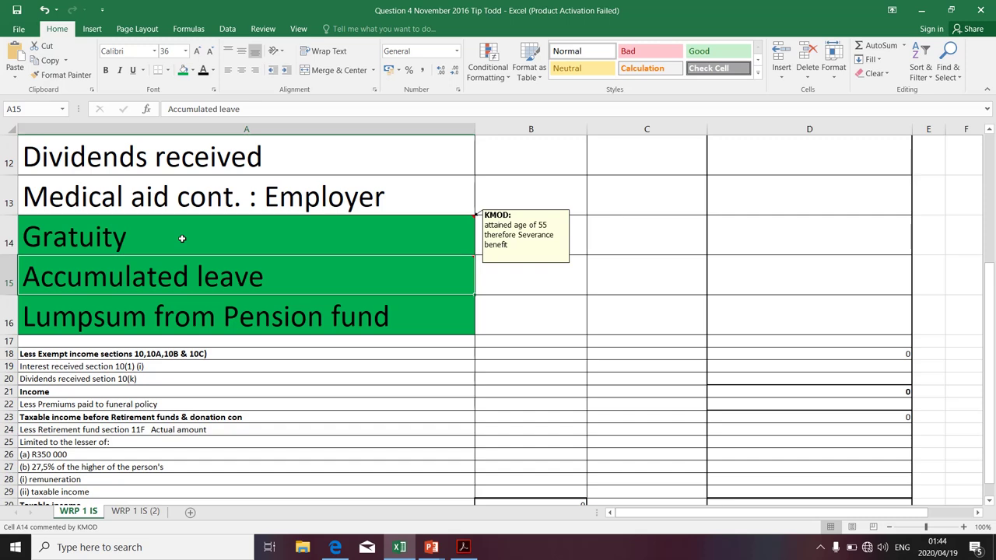
{"action": "left_click", "coordinate": [182, 239]}
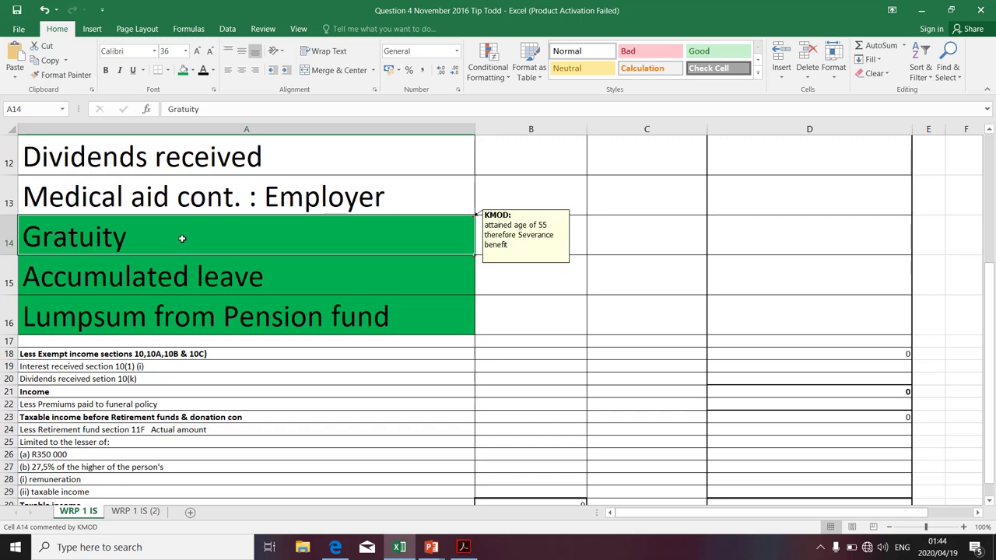
{"action": "mouse_move", "coordinate": [167, 274]}
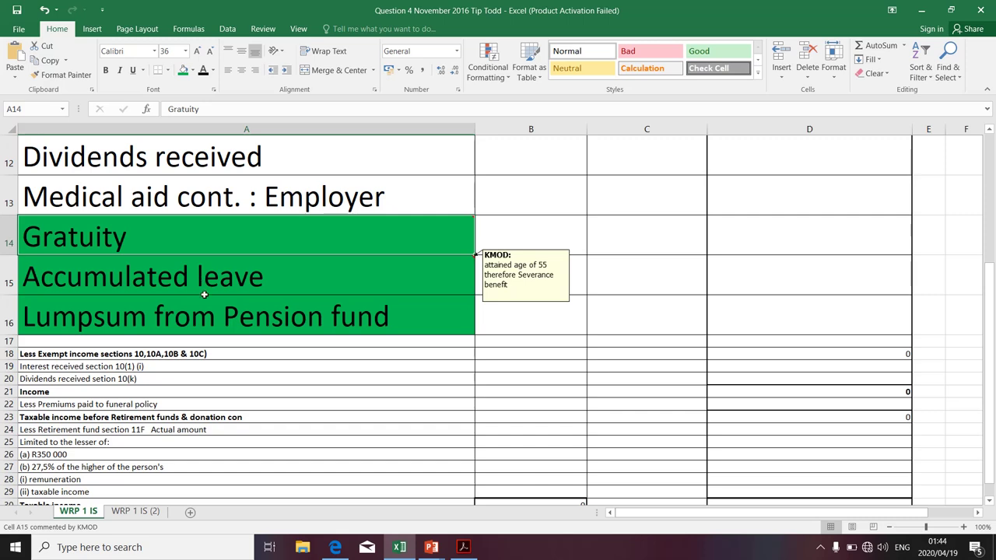
{"action": "left_click", "coordinate": [196, 324]}
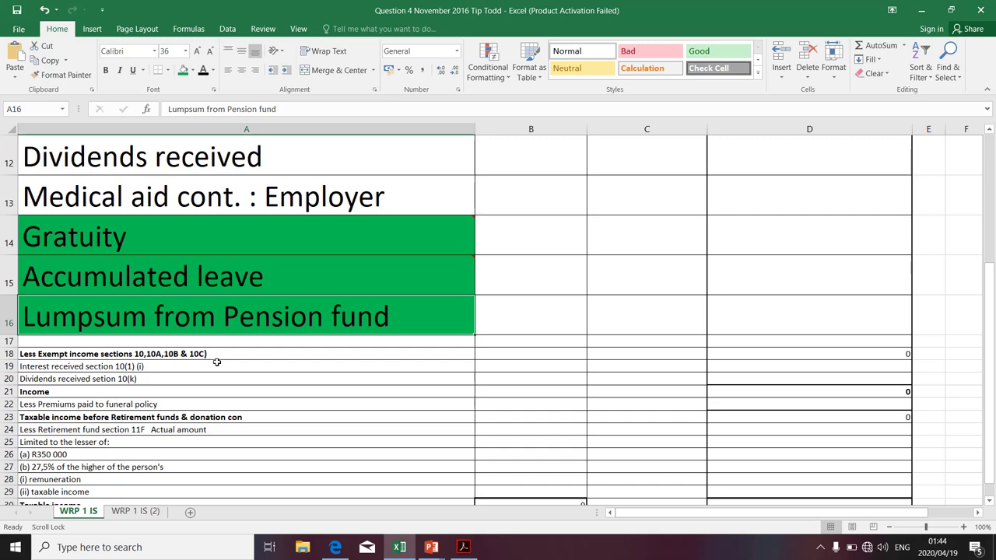
{"action": "scroll", "coordinate": [475, 214], "scroll_direction": "up", "scroll_amount": 3}
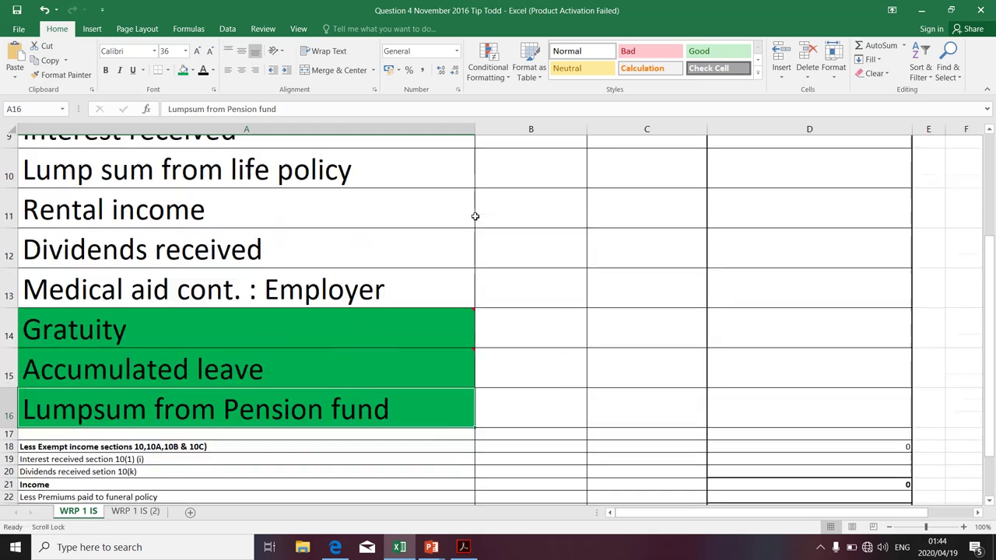
{"action": "scroll", "coordinate": [475, 213], "scroll_direction": "up", "scroll_amount": 1}
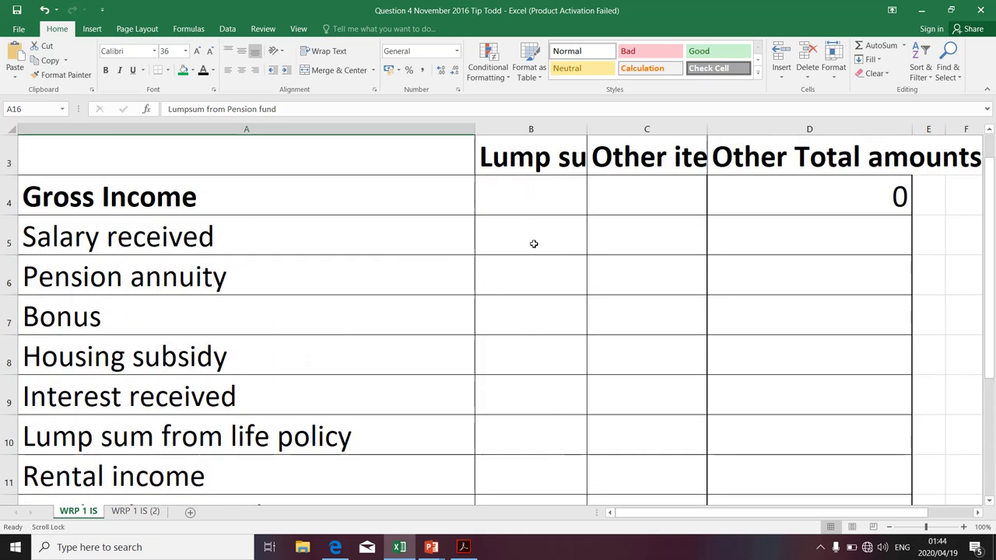
{"action": "left_click", "coordinate": [191, 241]}
{"action": "left_click_drag", "start_coordinate": [191, 241], "coordinate": [170, 460]}
{"action": "left_click", "coordinate": [523, 244]}
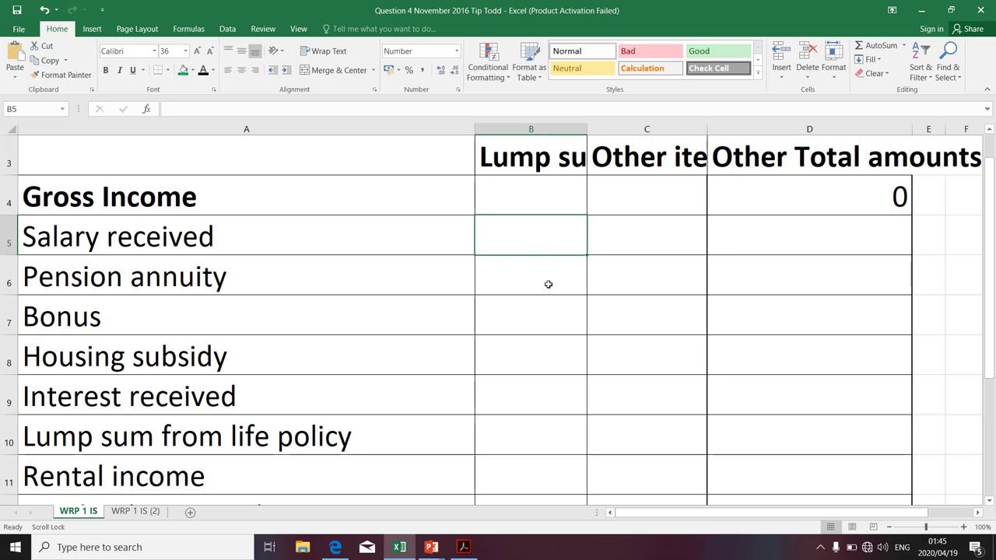
{"action": "left_click", "coordinate": [613, 243]}
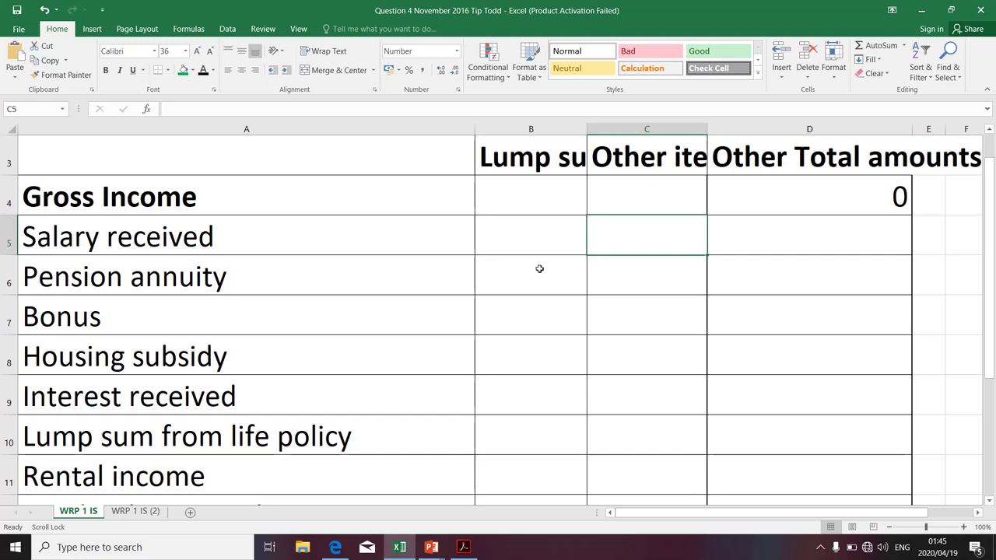
Select Gratuity cell B14 and switch to the exam PDF in Edge to look up the gratuity, accumulated leave and pension fund lump sum amounts.
{"action": "scroll", "coordinate": [523, 262], "scroll_direction": "down", "scroll_amount": 3}
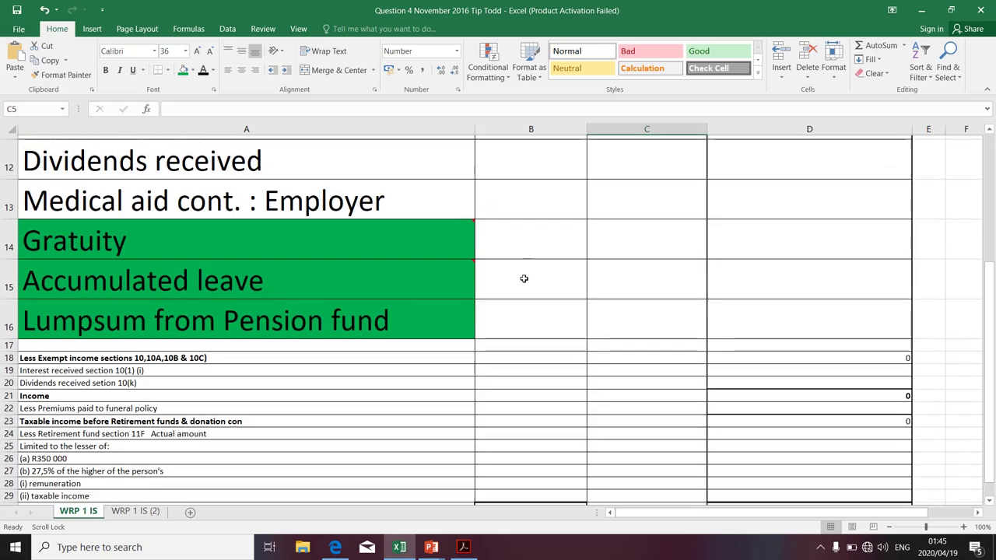
{"action": "left_click", "coordinate": [516, 240]}
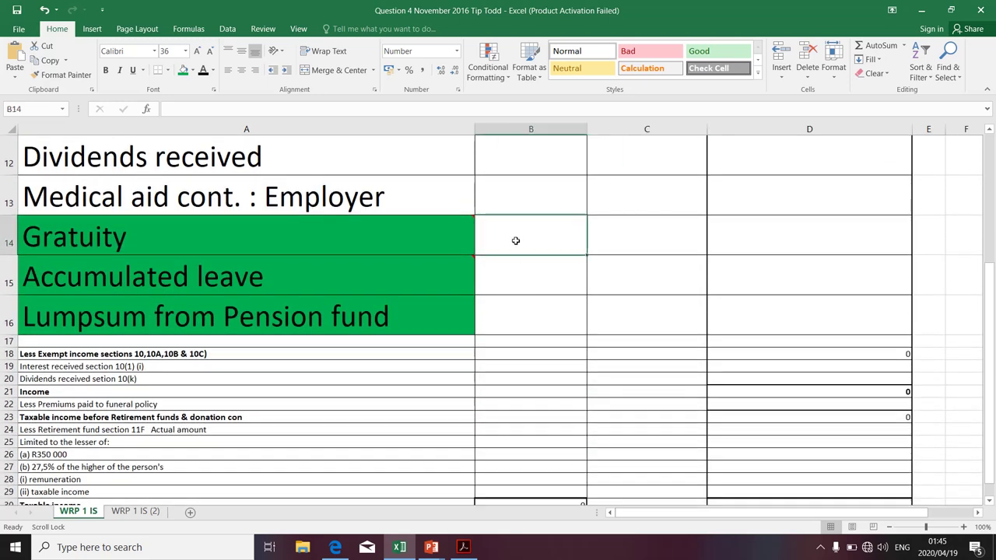
{"action": "key", "text": "alt+Tab"}
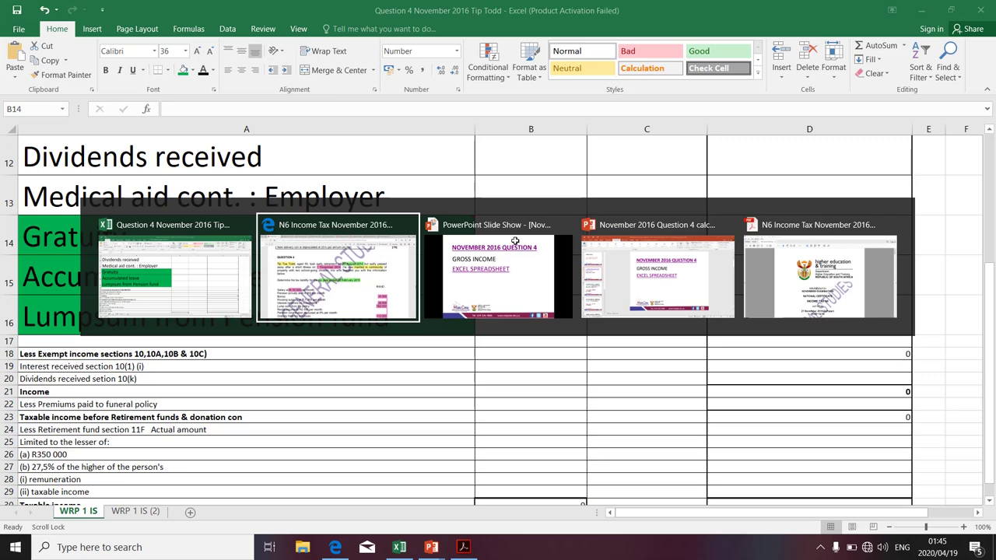
{"action": "scroll", "coordinate": [472, 317], "scroll_direction": "down", "scroll_amount": 3}
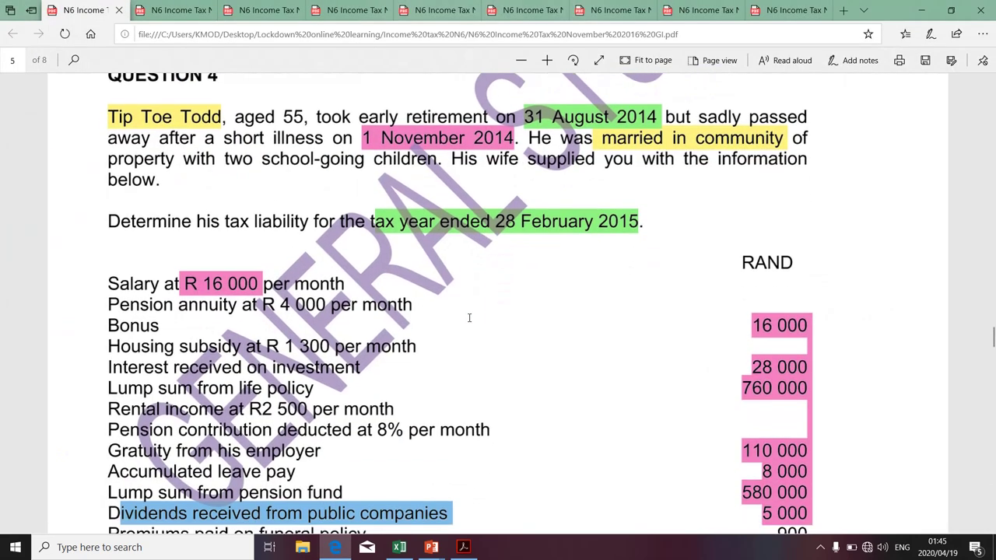
{"action": "scroll", "coordinate": [469, 318], "scroll_direction": "down", "scroll_amount": 2}
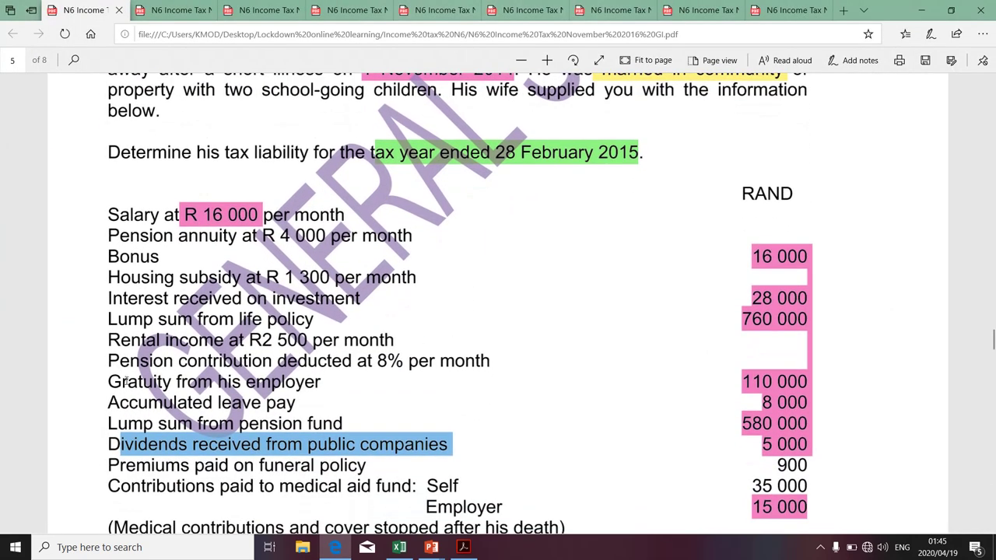
{"action": "left_click_drag", "start_coordinate": [109, 382], "coordinate": [182, 395]}
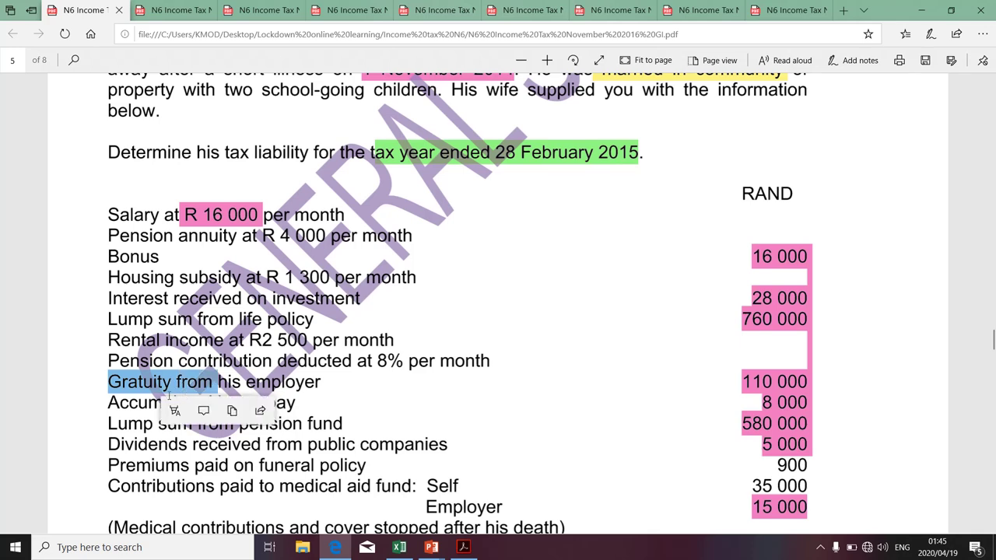
{"action": "left_click_drag", "start_coordinate": [109, 402], "coordinate": [167, 408]}
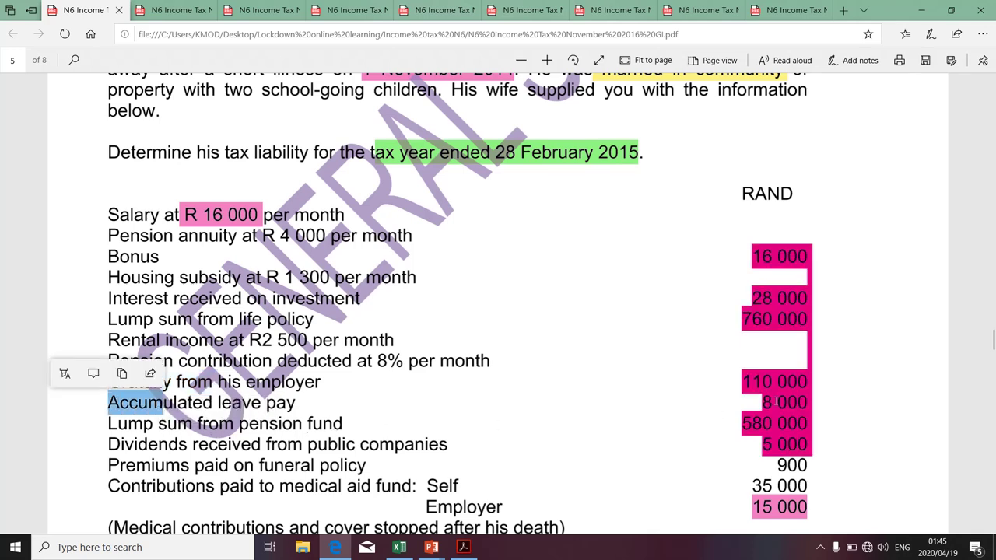
Back in the Excel workbook, enter 110000 for Gratuity, 8000 for Accumulated leave and 580000 for Lumpsum from Pension fund in column B.
{"action": "key", "text": "alt+Tab"}
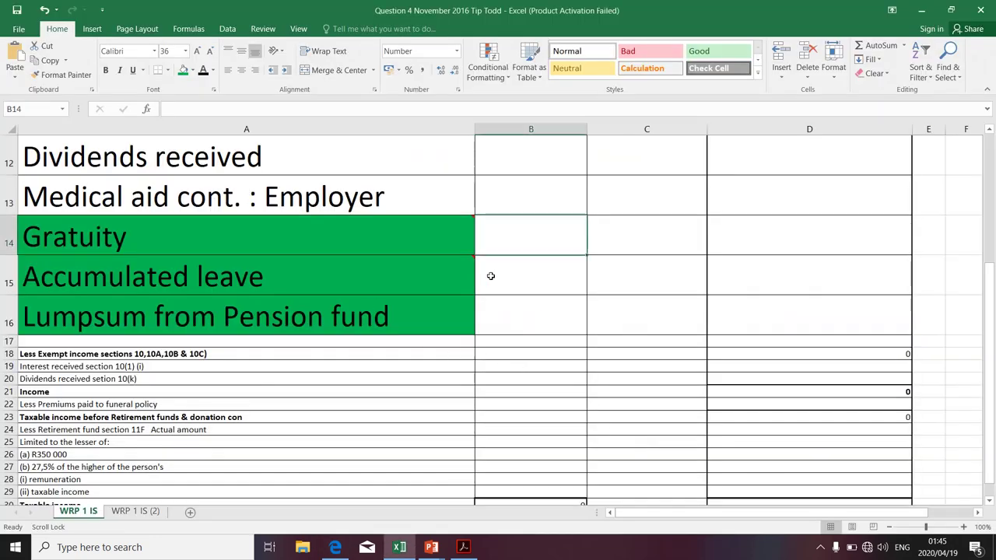
{"action": "type", "text": "110000"}
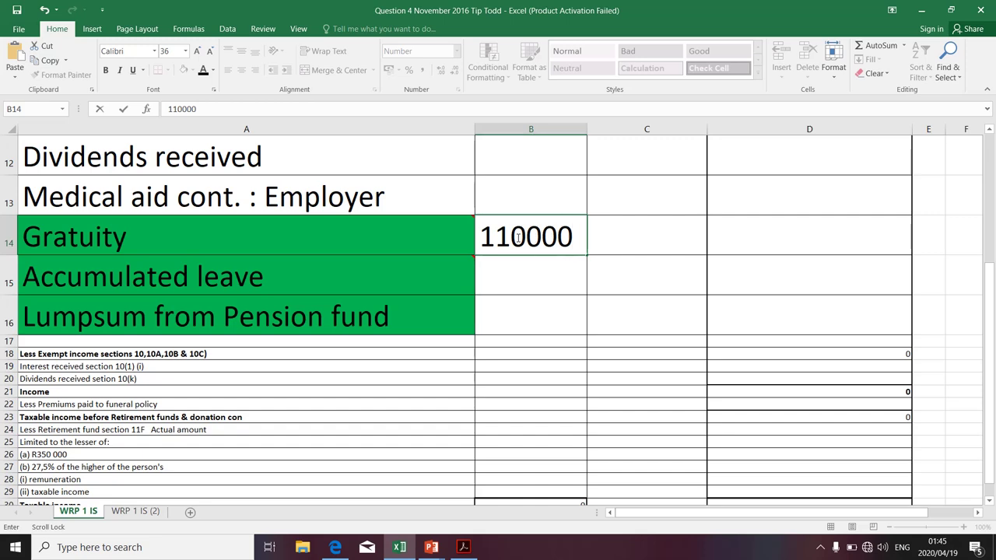
{"action": "key", "text": "Return"}
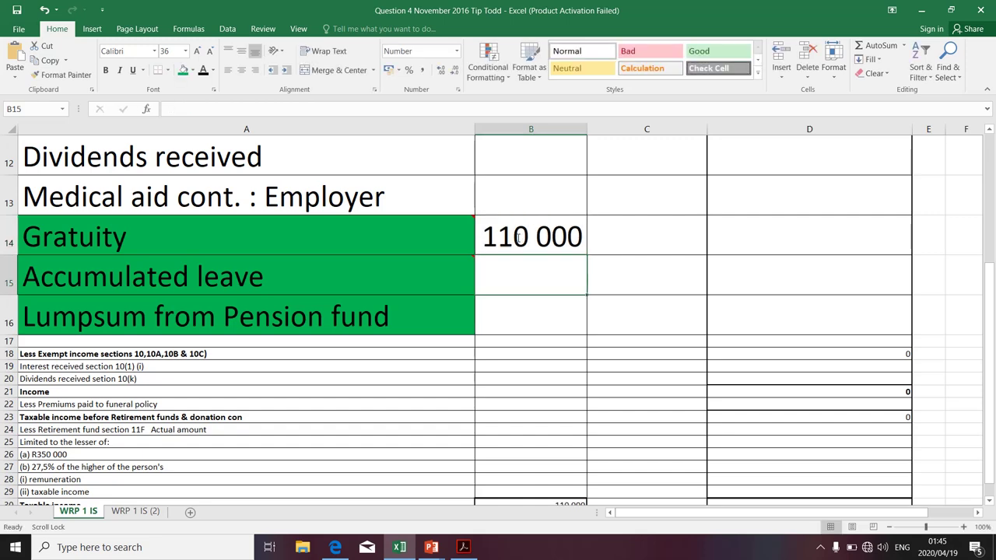
{"action": "type", "text": "8000"}
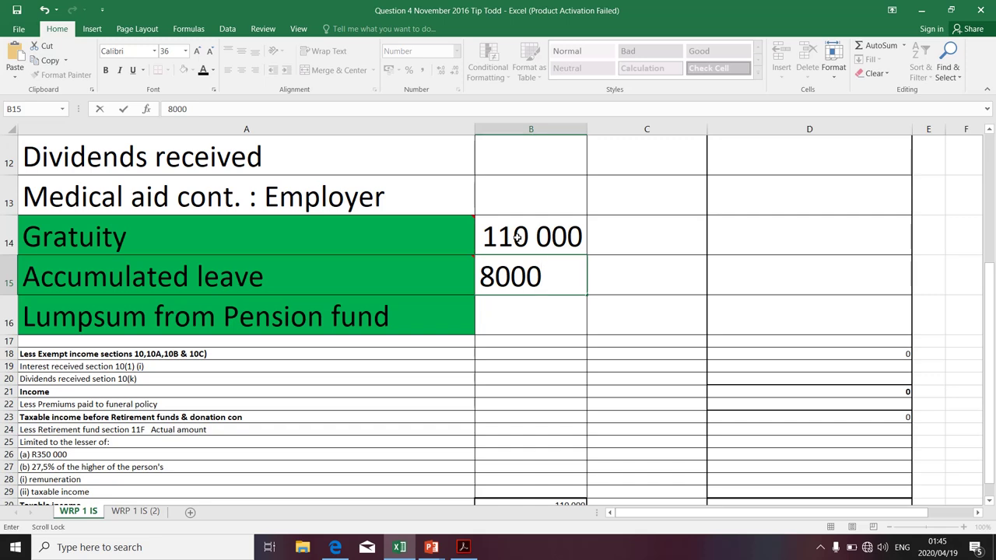
{"action": "key", "text": "Return"}
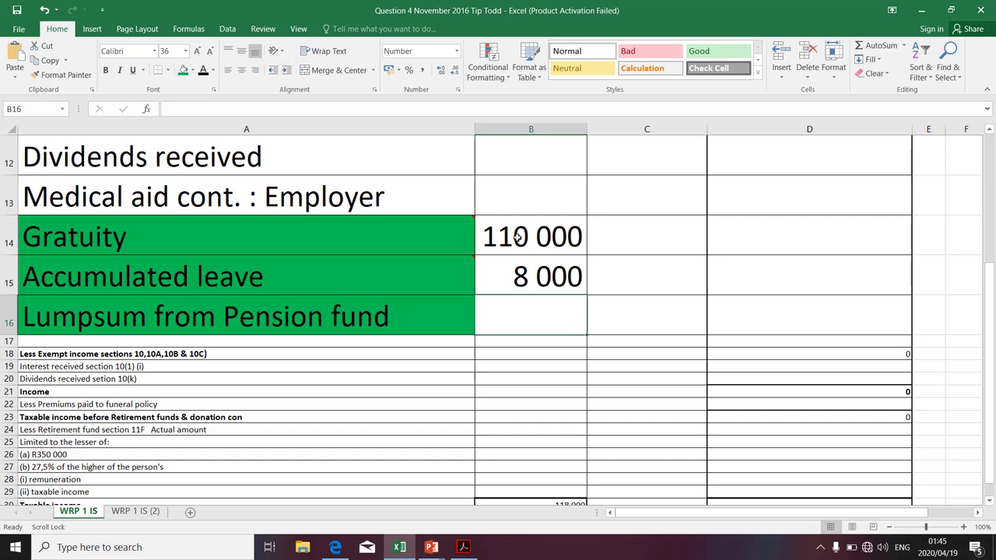
{"action": "type", "text": "58"}
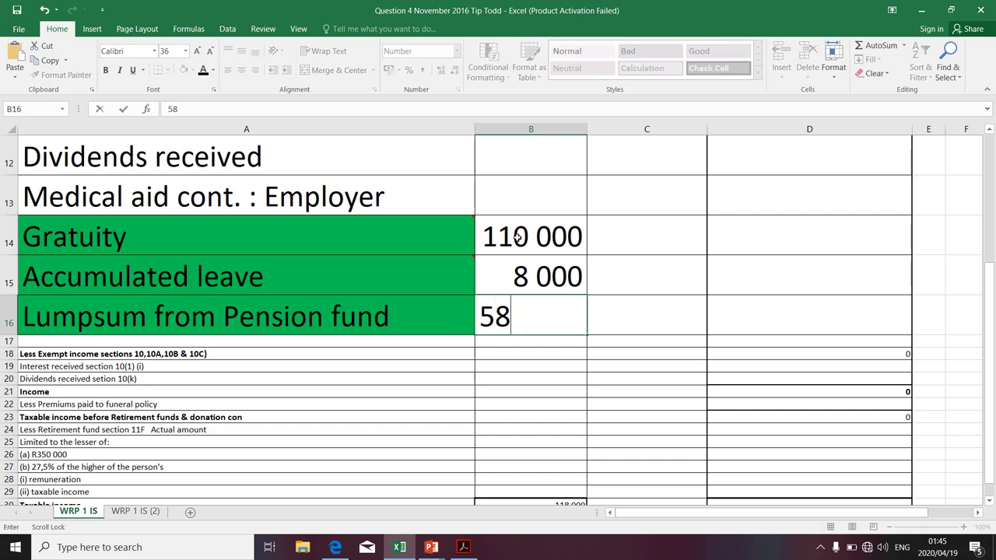
{"action": "type", "text": "0 000"}
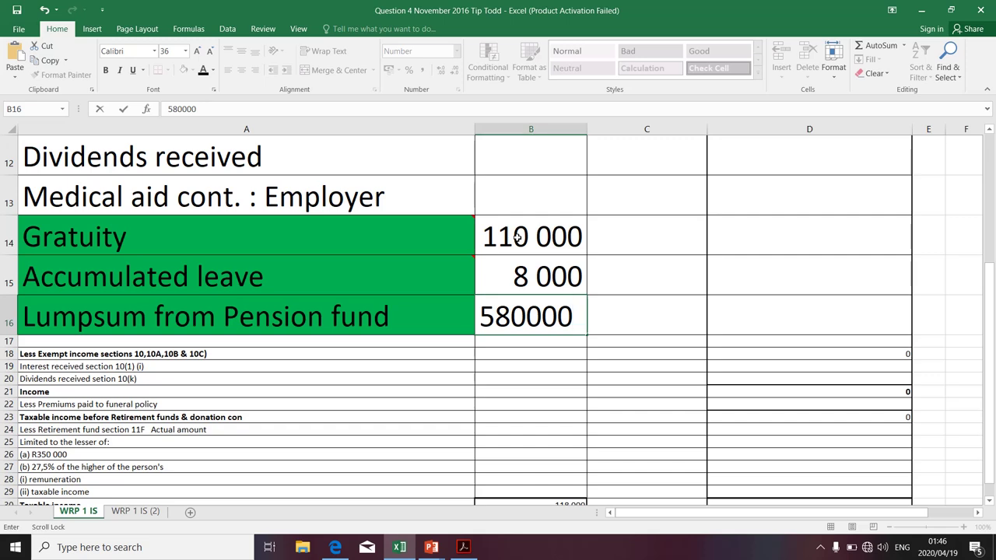
{"action": "key", "text": "Return"}
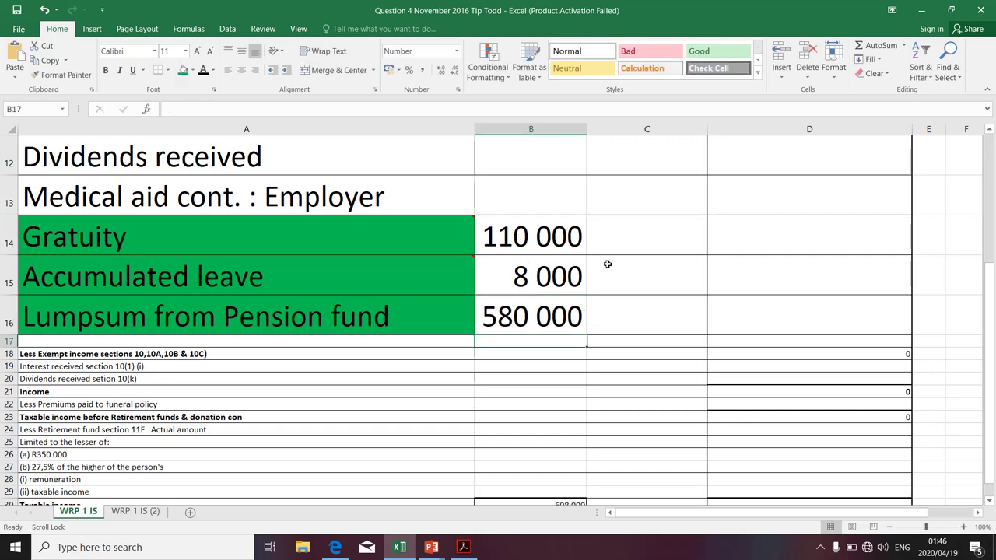
Examine the gross income rows from Salary received to Lumpsum from Pension fund against the lump sum and other items columns.
{"action": "scroll", "coordinate": [635, 263], "scroll_direction": "up", "scroll_amount": 1}
{"action": "scroll", "coordinate": [635, 262], "scroll_direction": "up", "scroll_amount": 2}
{"action": "scroll", "coordinate": [635, 262], "scroll_direction": "down", "scroll_amount": 2}
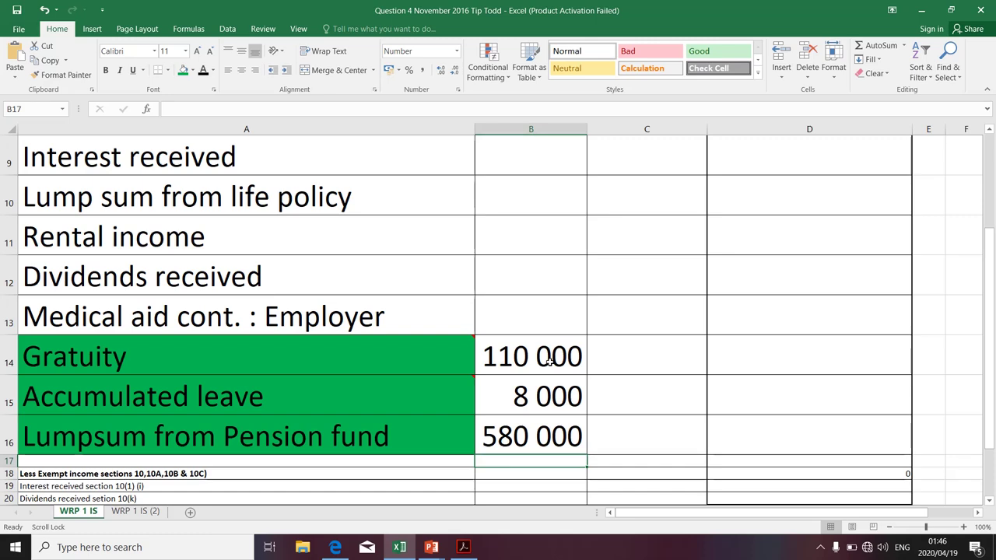
{"action": "scroll", "coordinate": [560, 356], "scroll_direction": "up", "scroll_amount": 2}
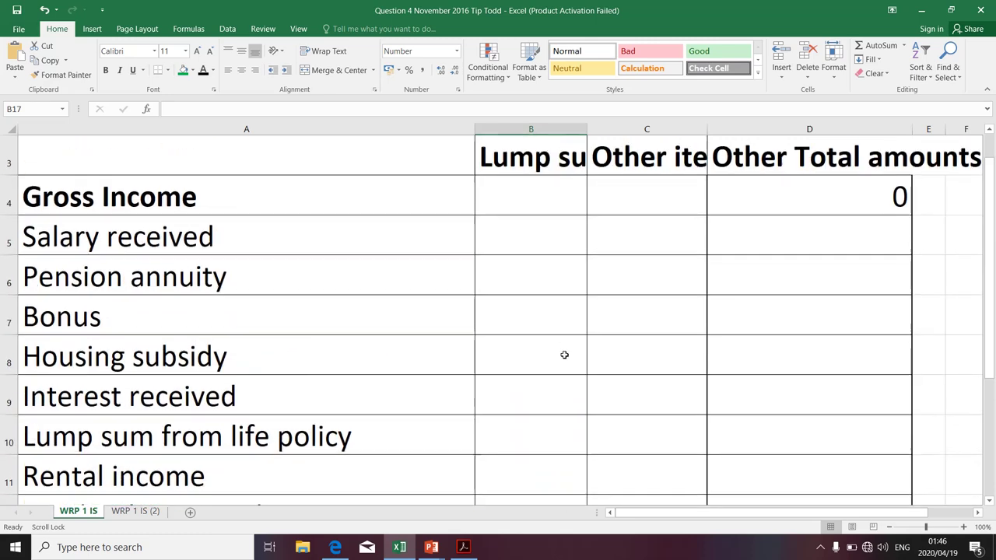
{"action": "scroll", "coordinate": [564, 354], "scroll_direction": "down", "scroll_amount": 2}
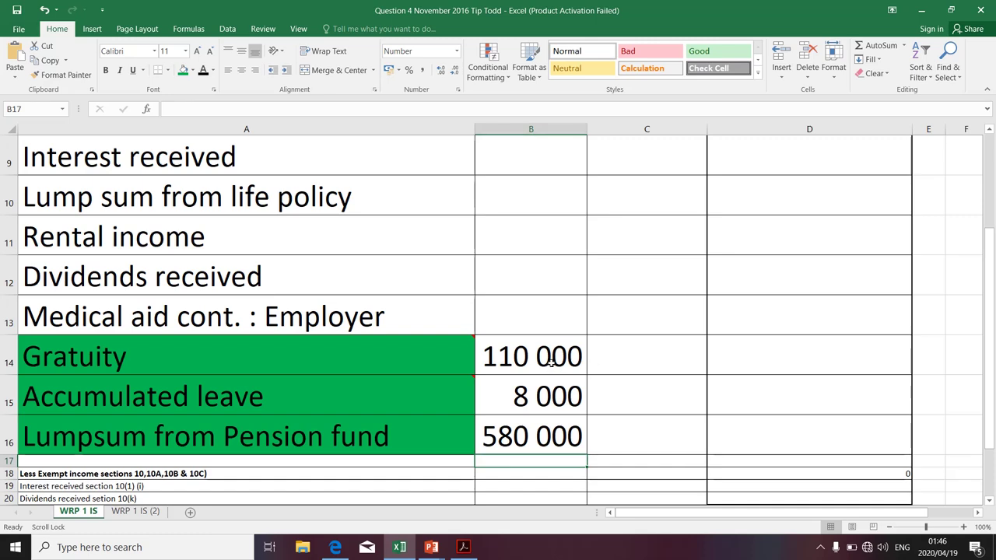
{"action": "scroll", "coordinate": [551, 362], "scroll_direction": "up", "scroll_amount": 2}
{"action": "scroll", "coordinate": [551, 362], "scroll_direction": "down", "scroll_amount": 2}
{"action": "scroll", "coordinate": [552, 364], "scroll_direction": "up", "scroll_amount": 1}
{"action": "scroll", "coordinate": [552, 364], "scroll_direction": "up", "scroll_amount": 2}
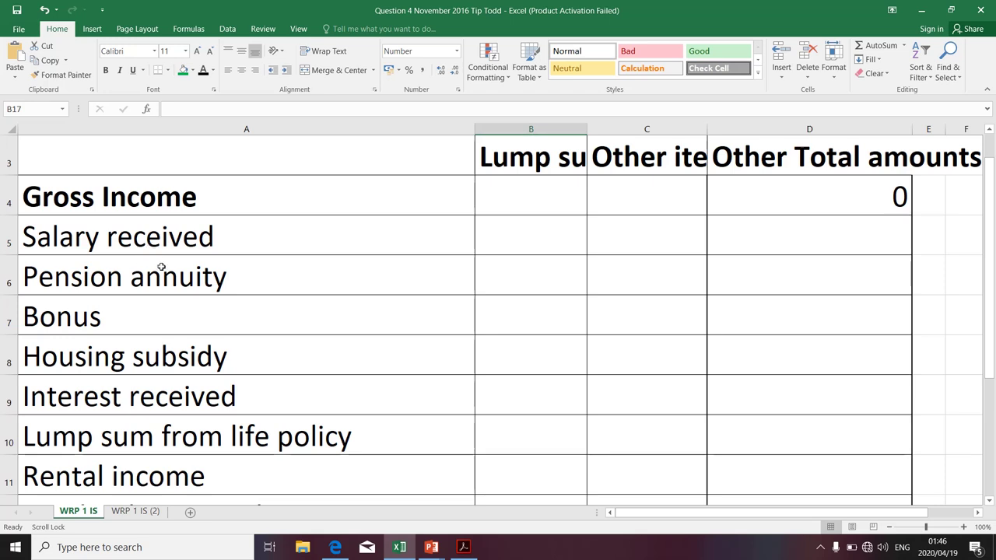
Select Salary received cell C5 and switch to the exam PDF in Edge to look up Question 4's dates and monthly amounts.
{"action": "left_click", "coordinate": [667, 244]}
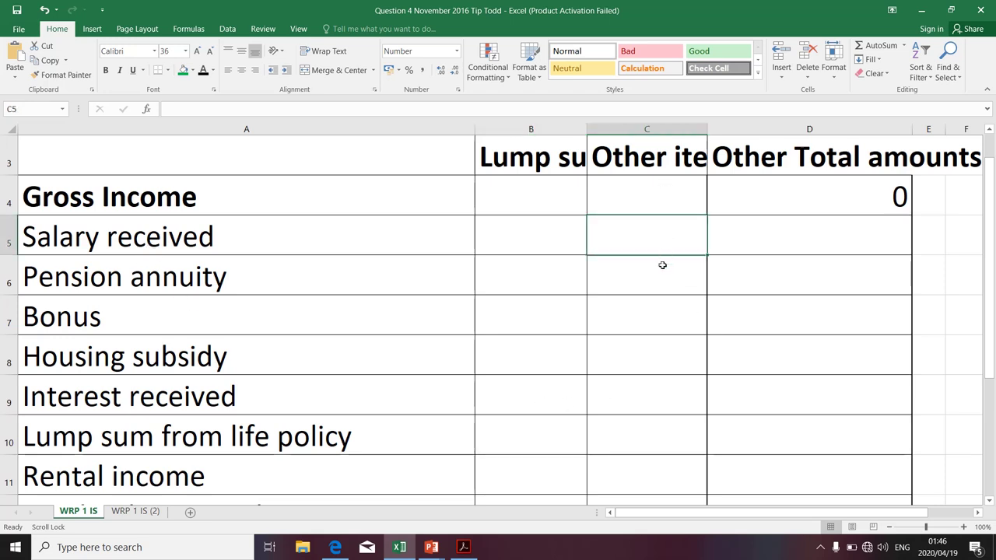
{"action": "key", "text": "alt+Tab"}
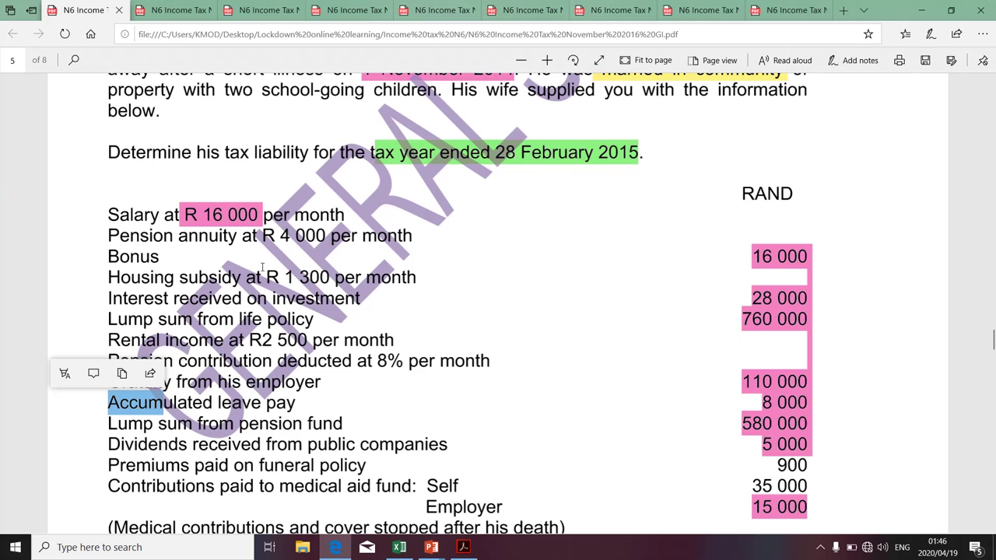
{"action": "scroll", "coordinate": [269, 264], "scroll_direction": "up", "scroll_amount": 2}
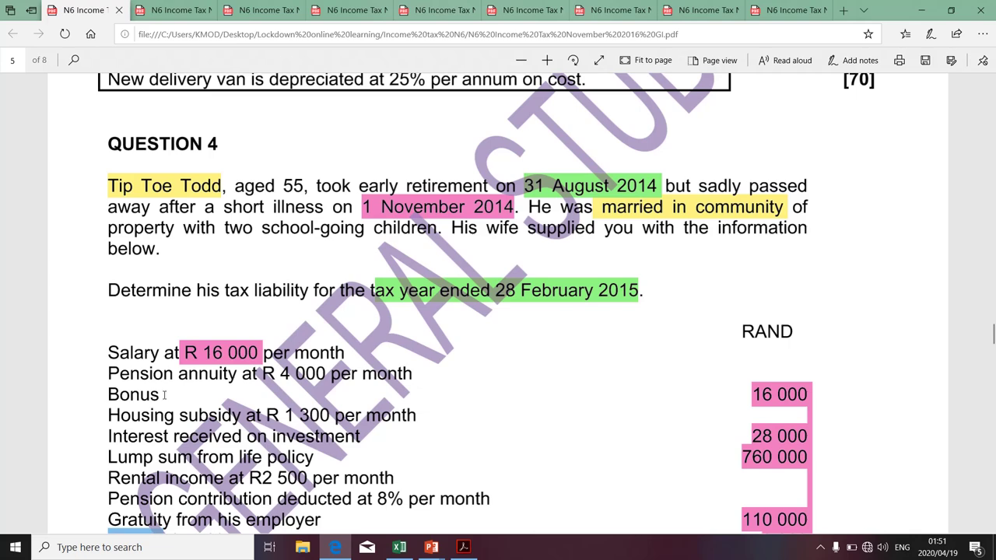
Switch back to the Excel workbook and enter 16000 for Bonus in cell C7.
{"action": "key", "text": "alt+Tab"}
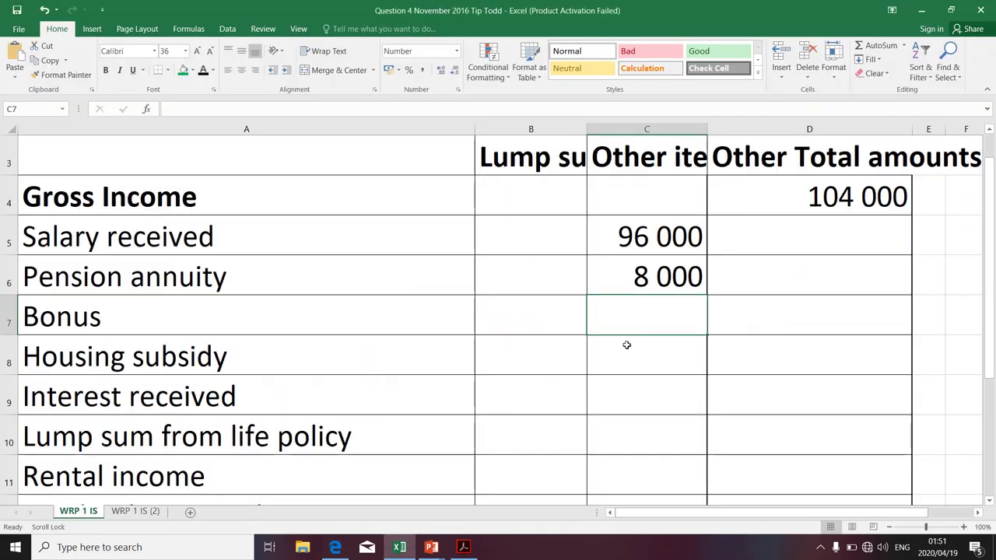
{"action": "type", "text": "16000"}
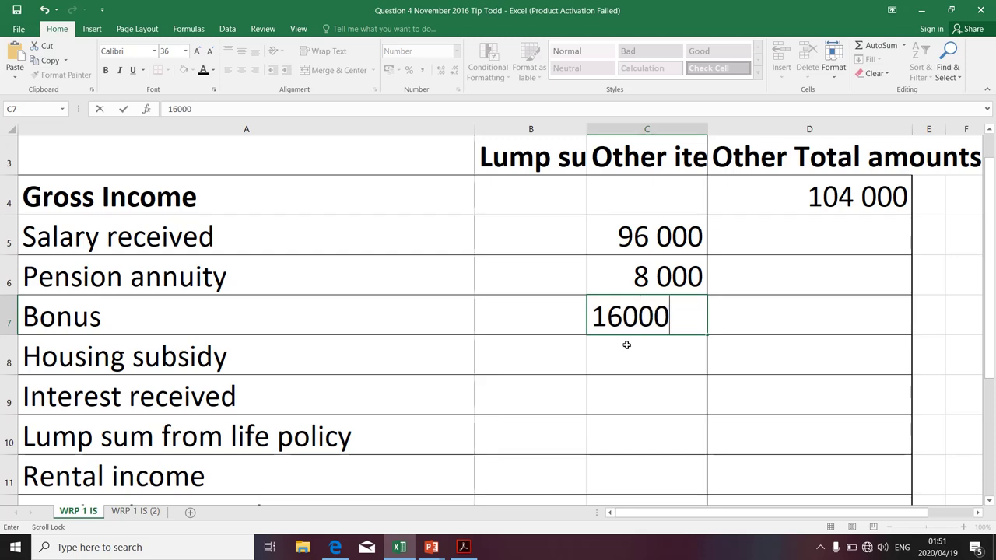
{"action": "key", "text": "Return"}
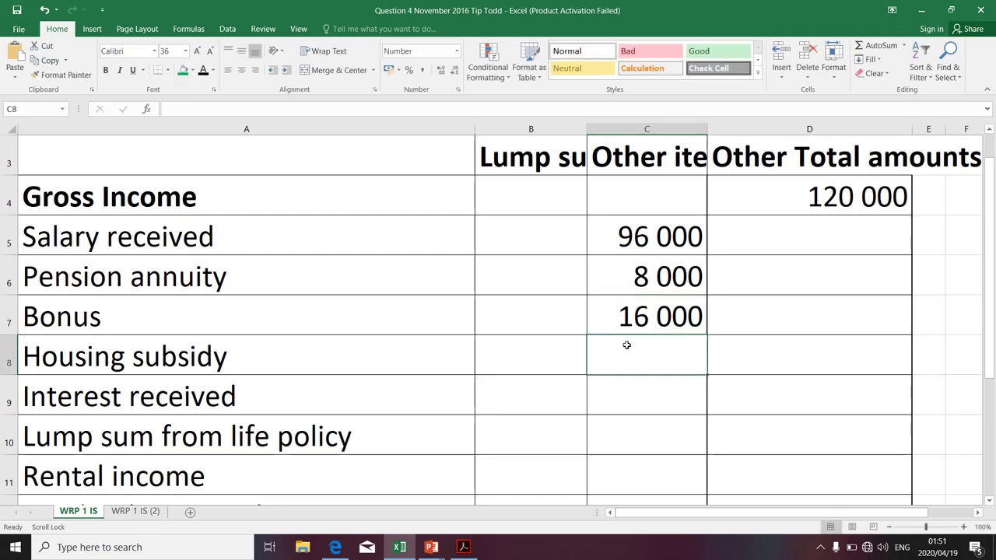
Switch to the PowerPoint slide show and reveal the Housing subsidy slide's number of months with its start and end dates.
{"action": "key", "text": "alt"}
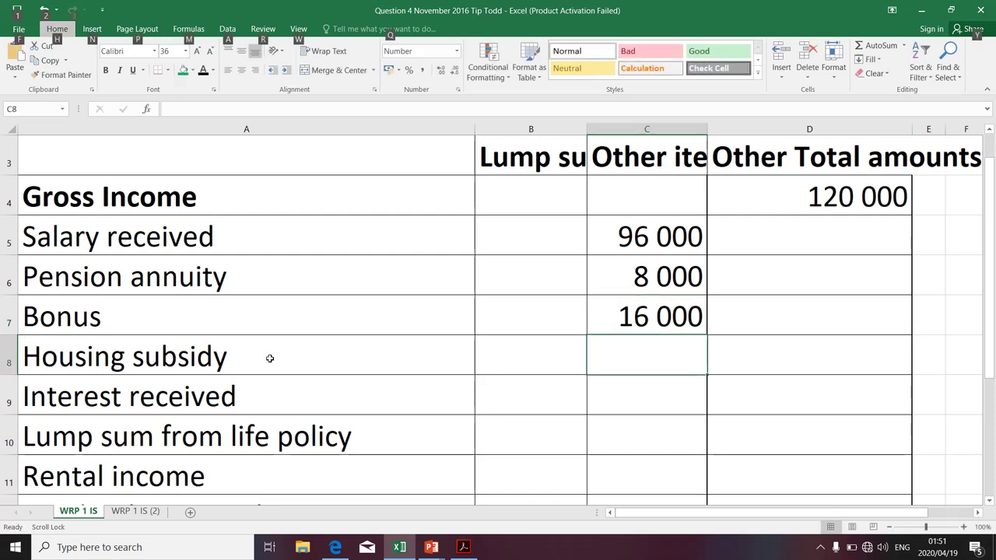
{"action": "key", "text": "alt+Tab"}
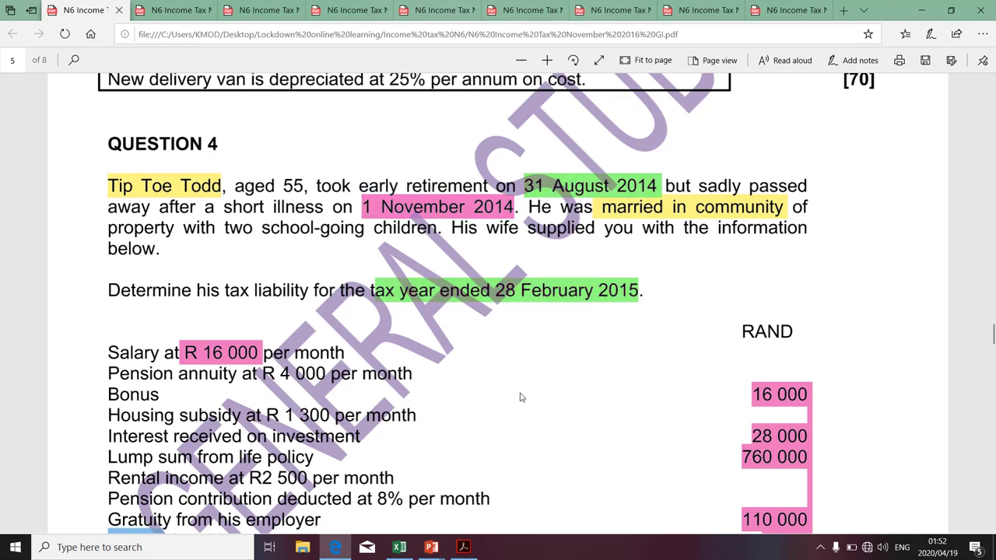
{"action": "key", "text": "Tab"}
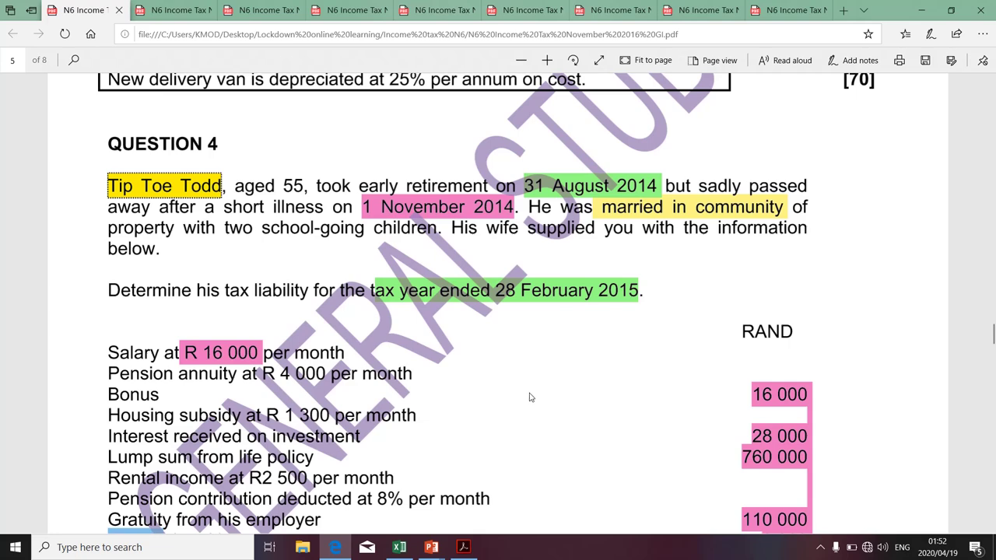
{"action": "key", "text": "alt+Tab"}
{"action": "key", "text": "Tab"}
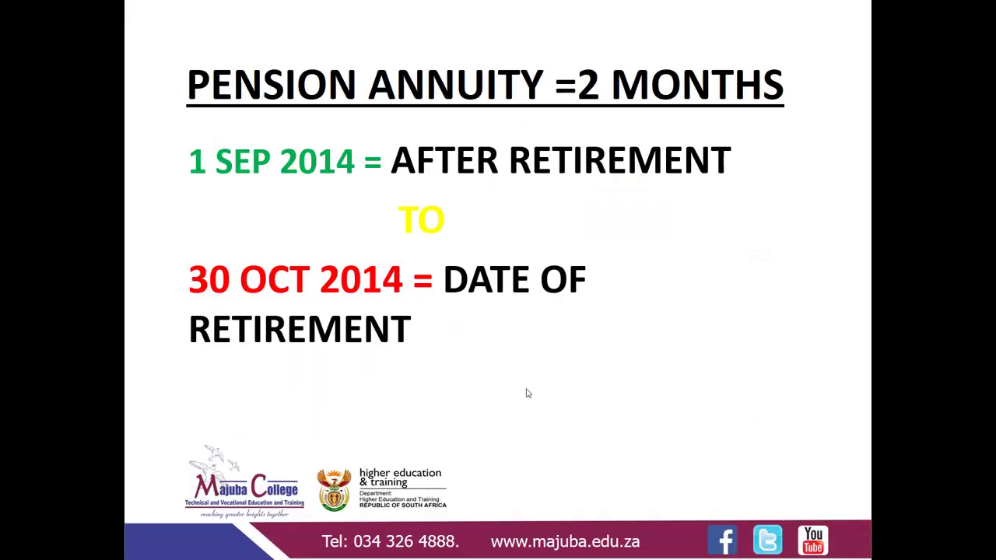
{"action": "left_click", "coordinate": [524, 392]}
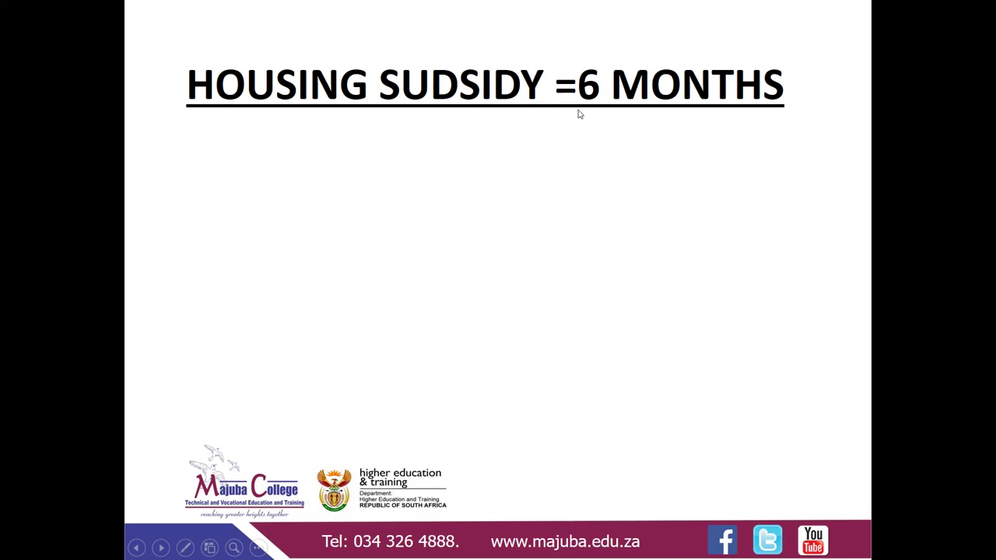
{"action": "left_click", "coordinate": [563, 171]}
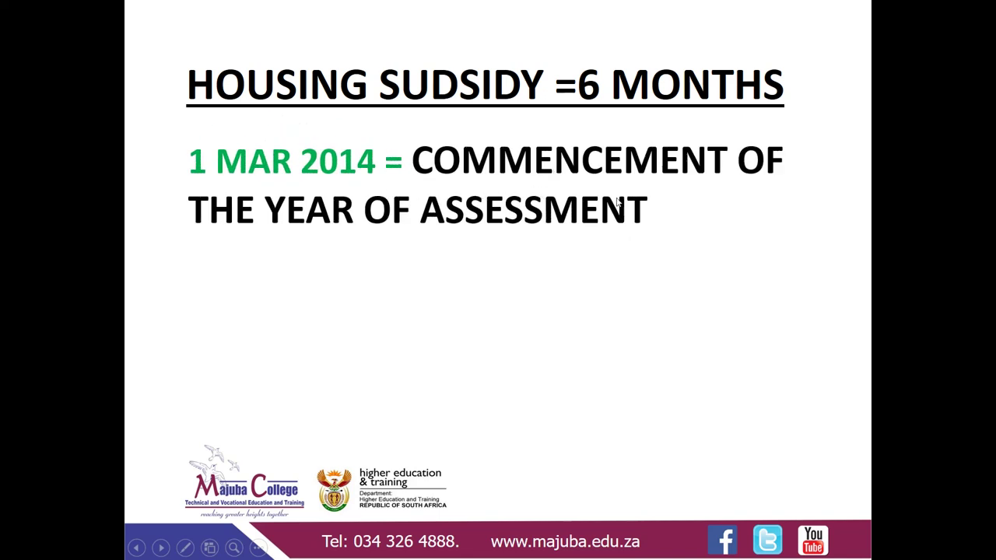
{"action": "left_click", "coordinate": [303, 235]}
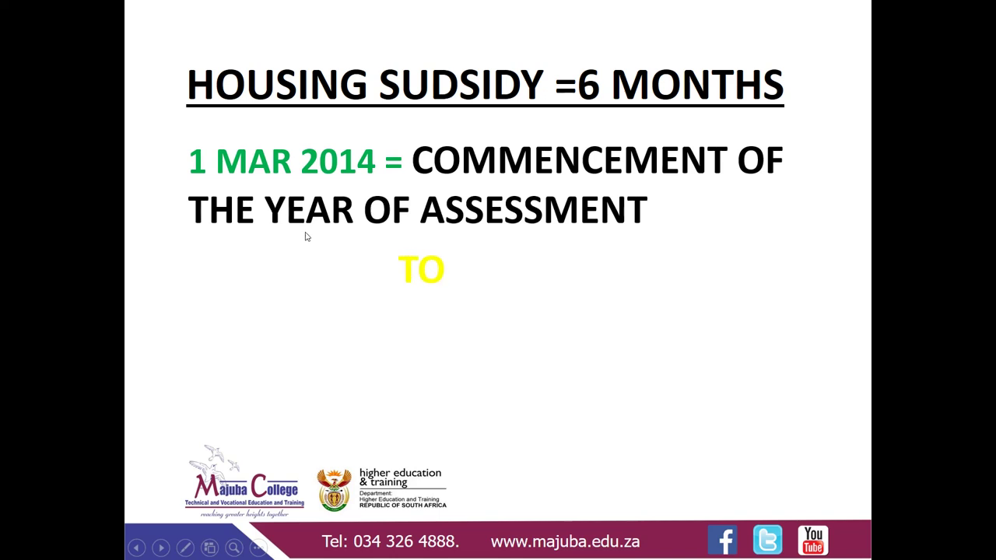
{"action": "left_click", "coordinate": [305, 237]}
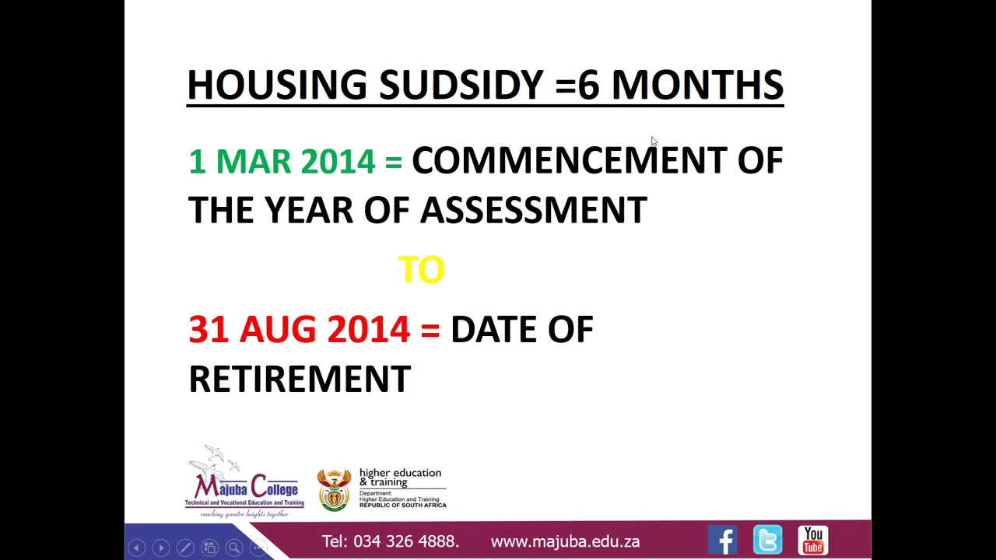
Return to the Excel workbook and enter the formula =1300*6 for Housing subsidy in cell C8.
{"action": "key", "text": "alt+Tab"}
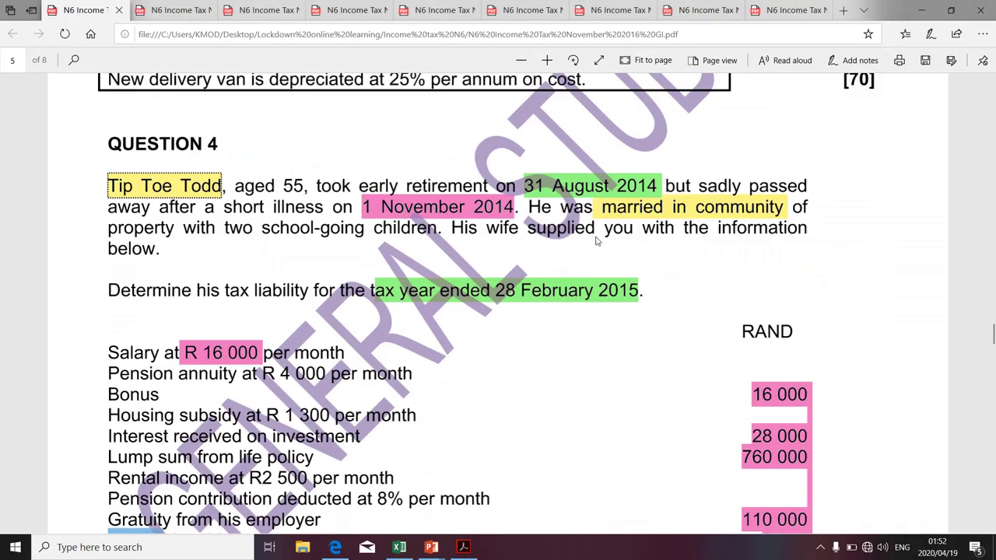
{"action": "key", "text": "alt+Tab"}
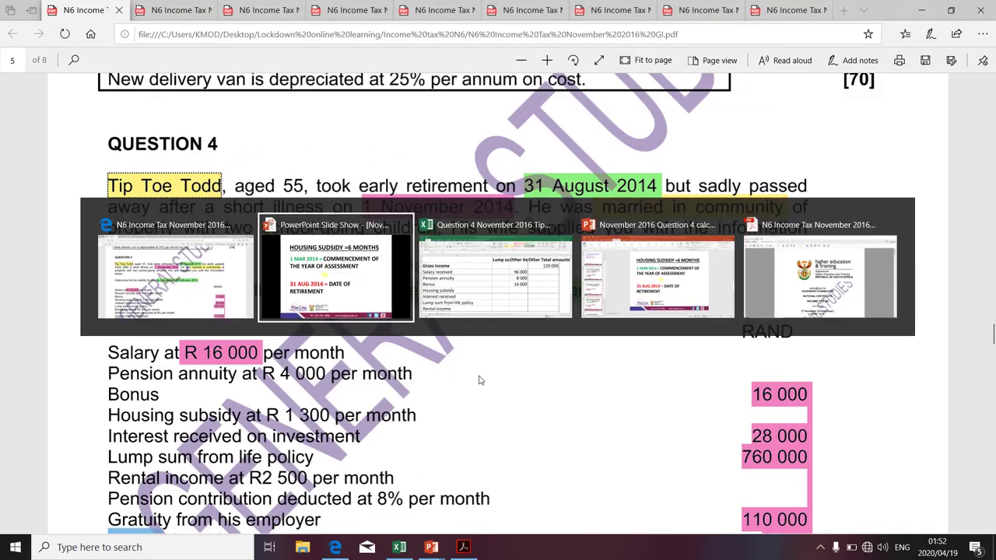
{"action": "left_click", "coordinate": [585, 358]}
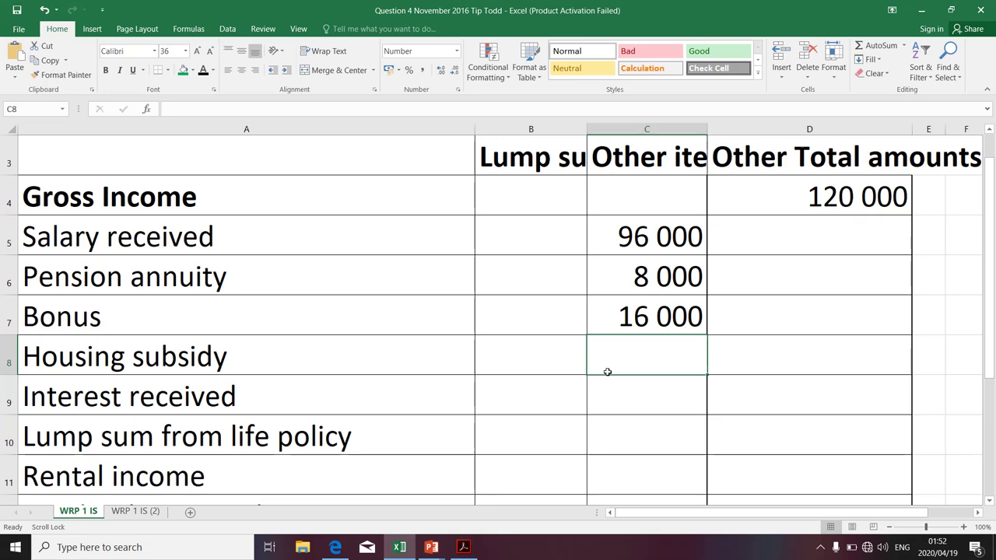
{"action": "type", "text": "=133"}
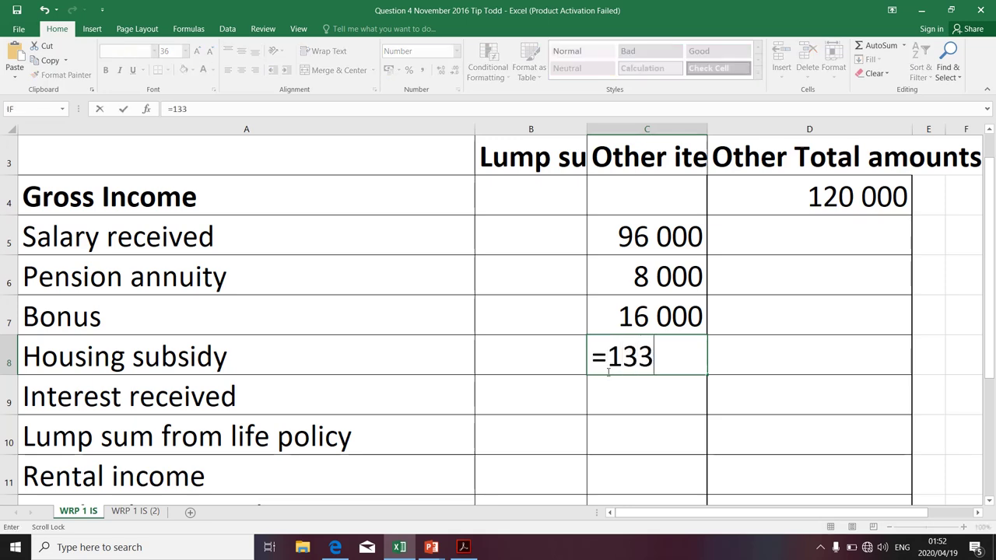
{"action": "type", "text": "*"}
{"action": "key", "text": "BackSpace"}
{"action": "key", "text": "BackSpace"}
{"action": "type", "text": "000"}
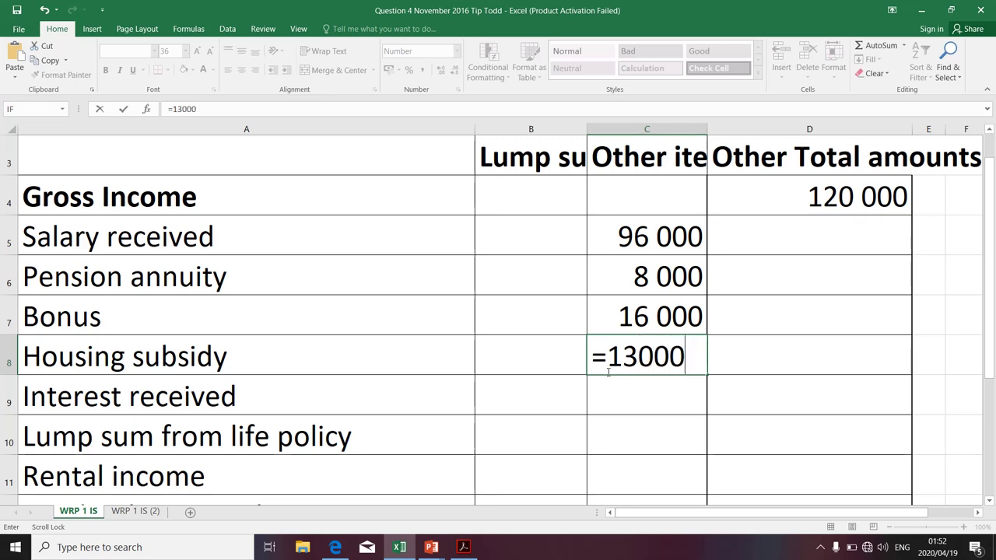
{"action": "type", "text": "*6"}
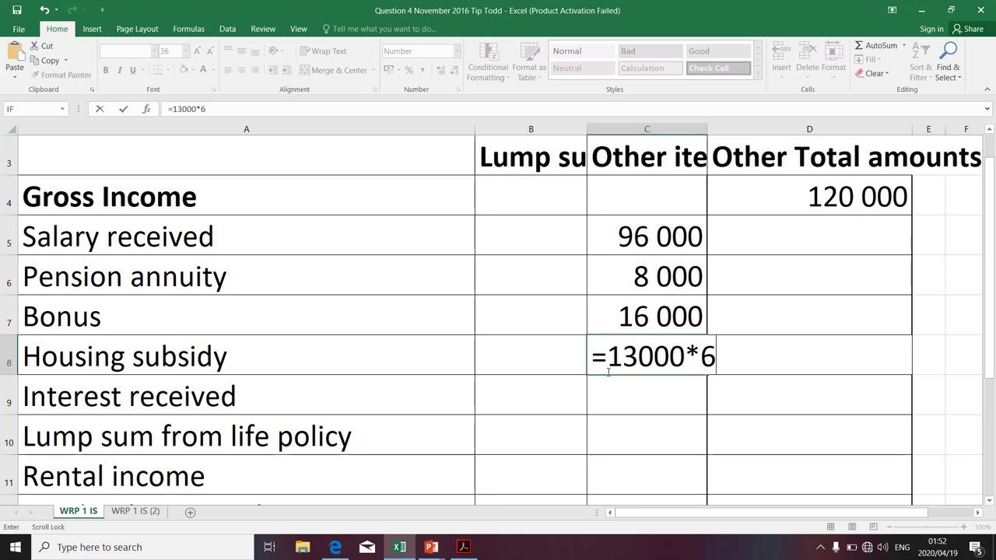
{"action": "left_click", "coordinate": [672, 359]}
{"action": "key", "text": "BackSpace"}
{"action": "key", "text": "Return"}
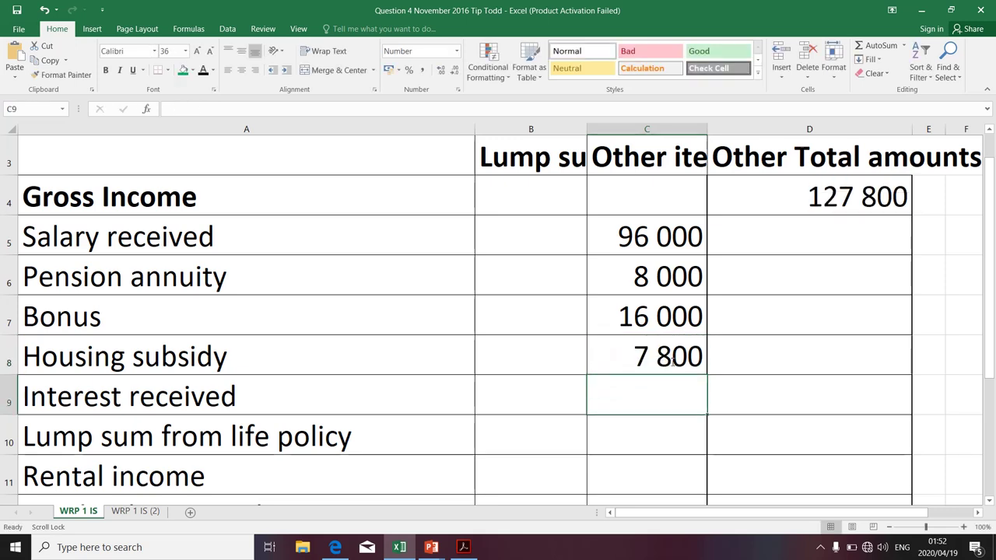
Look up the interest received in the exam PDF in Edge and enter =28000/2 for Interest received in Excel cell C9.
{"action": "key", "text": "alt+Tab"}
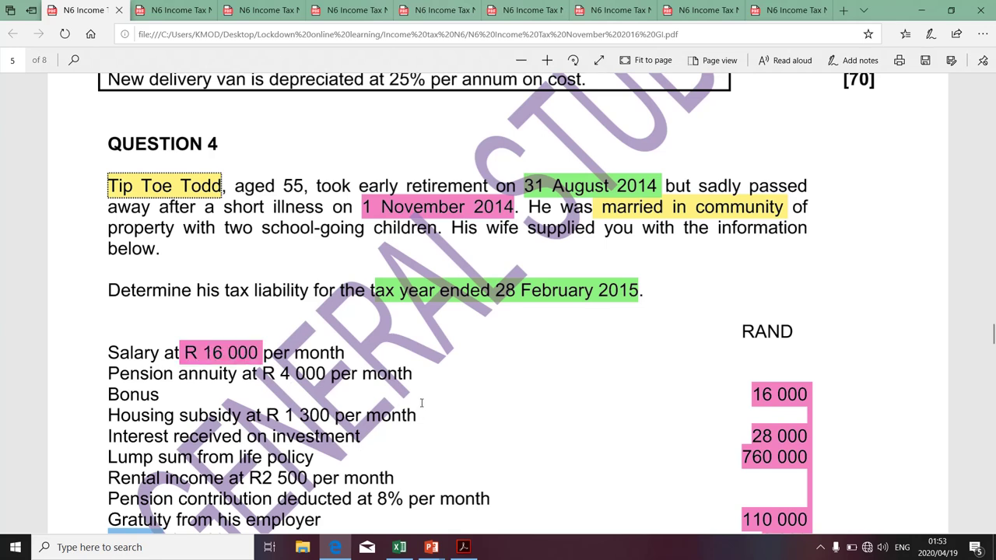
{"action": "scroll", "coordinate": [421, 404], "scroll_direction": "down", "scroll_amount": 1}
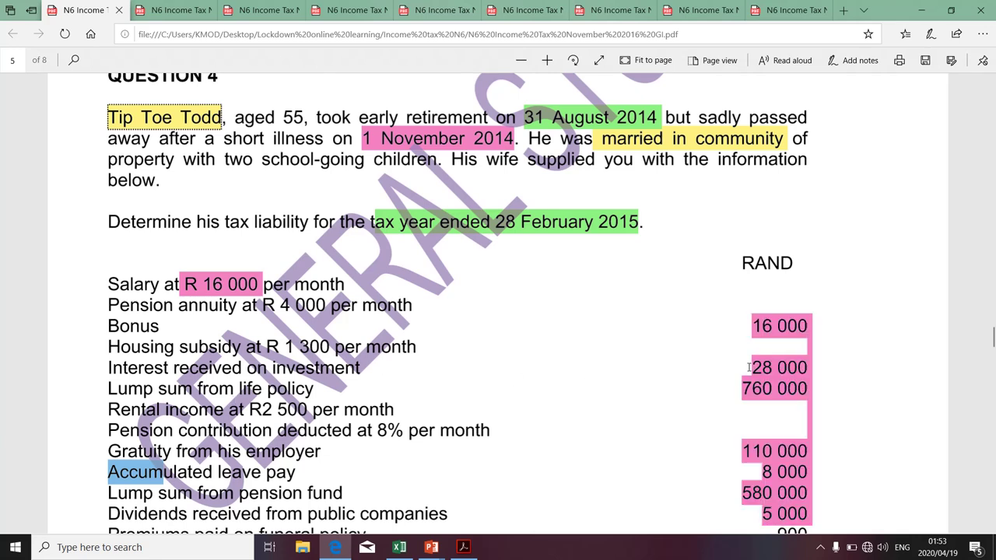
{"action": "key", "text": "alt+Tab"}
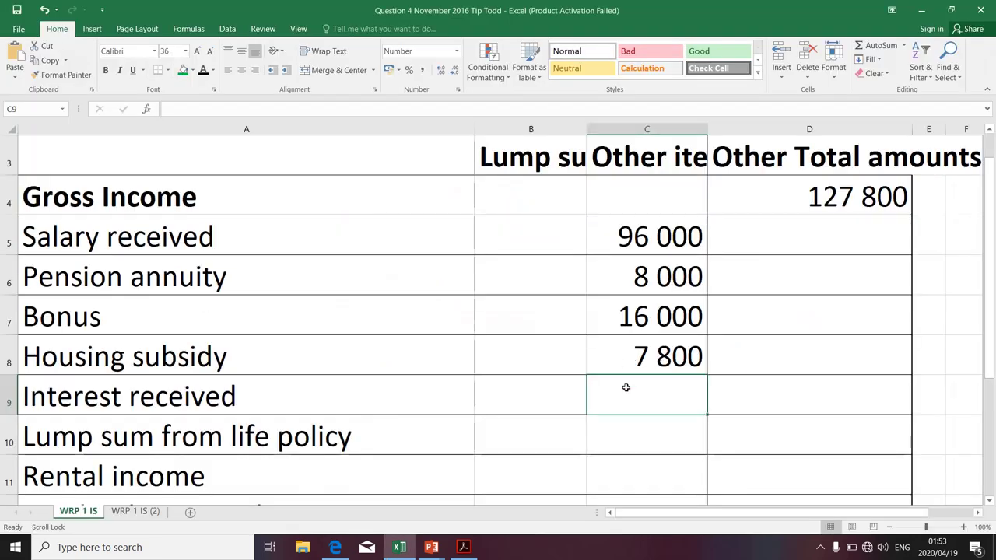
{"action": "type", "text": "=288"}
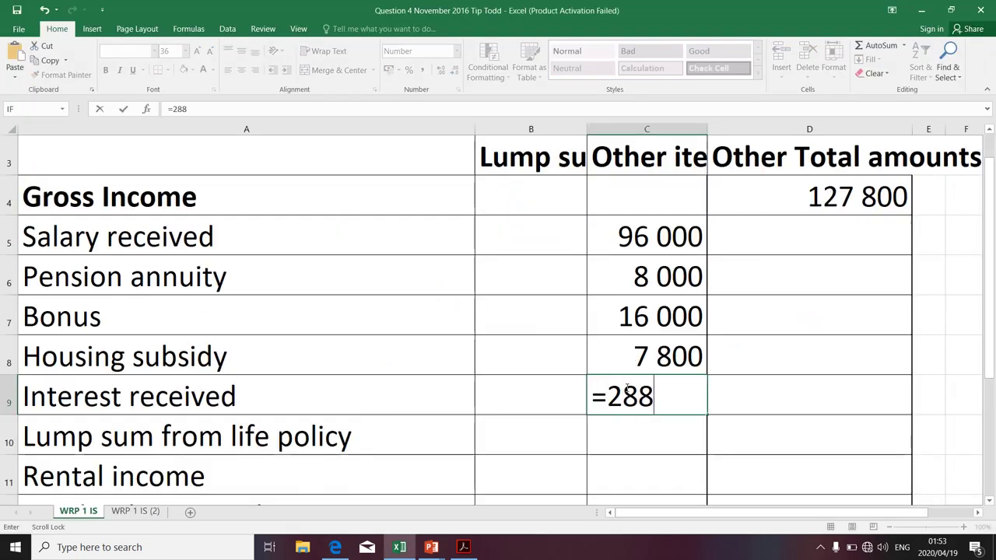
{"action": "type", "text": "8"}
{"action": "key", "text": "BackSpace"}
{"action": "key", "text": "BackSpace"}
{"action": "type", "text": "0000/"}
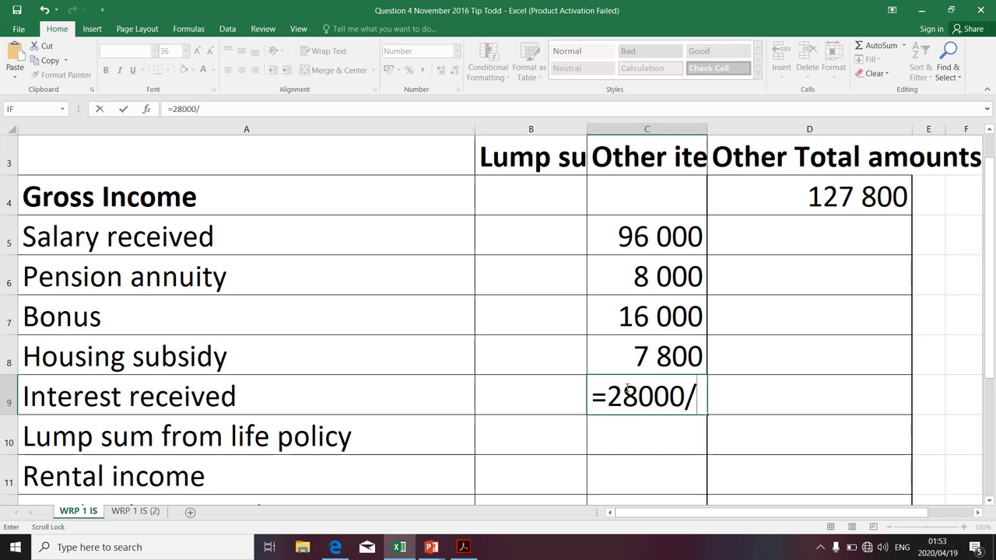
{"action": "type", "text": "2"}
{"action": "key", "text": "ctrl+Return"}
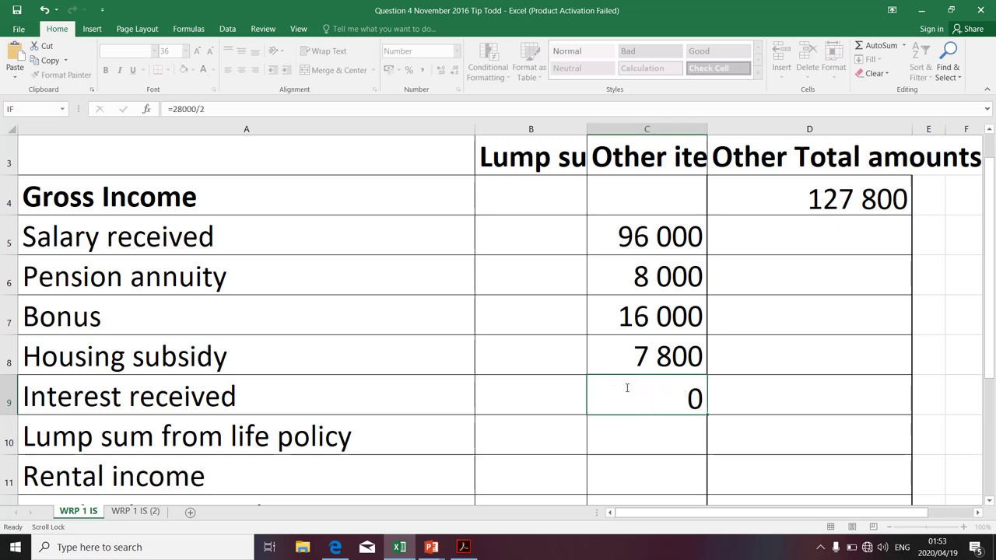
{"action": "key", "text": "Return"}
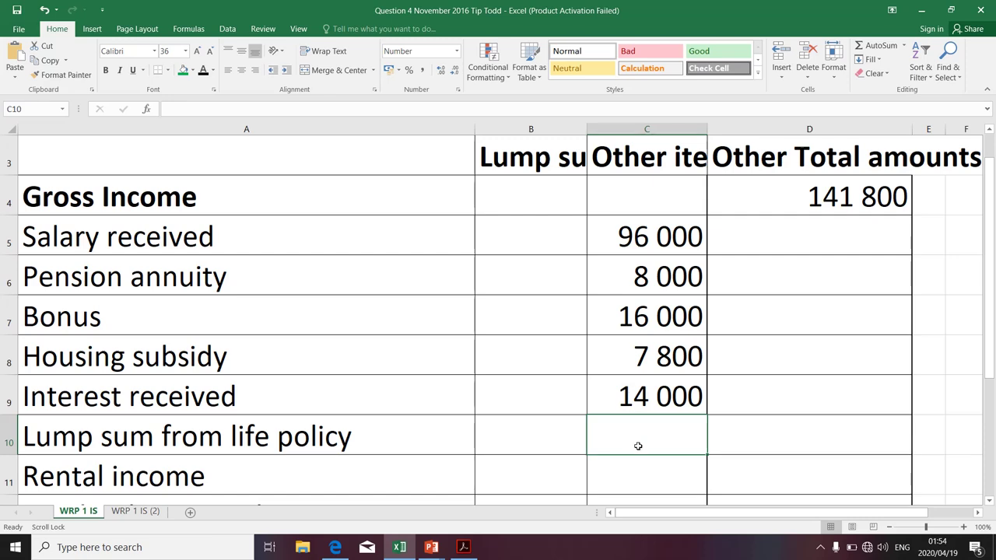
Check the life policy lump sum in the exam PDF in Edge and enter 0 for it in Excel cell C10.
{"action": "key", "text": "alt+Tab"}
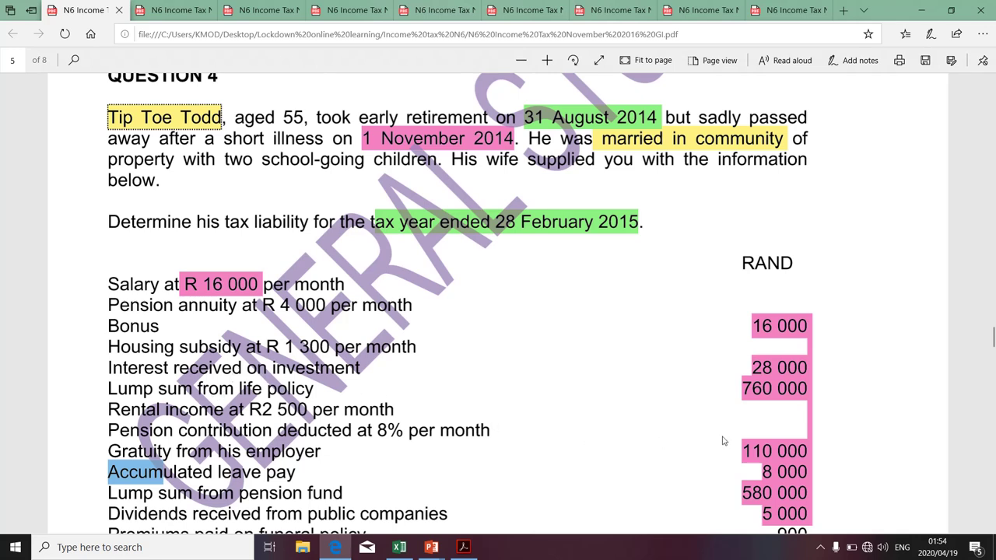
{"action": "left_click", "coordinate": [778, 389]}
{"action": "key", "text": "alt+Tab"}
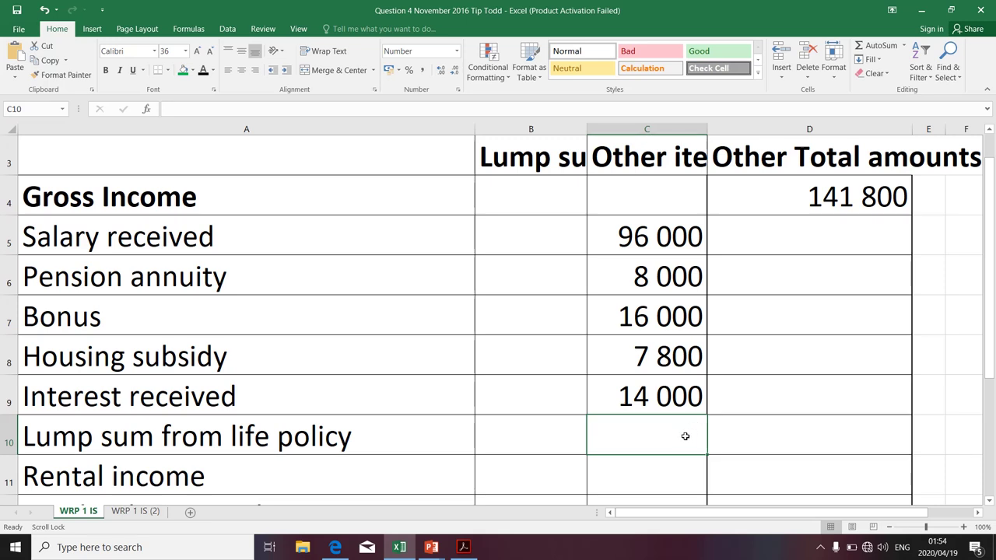
{"action": "type", "text": "0"}
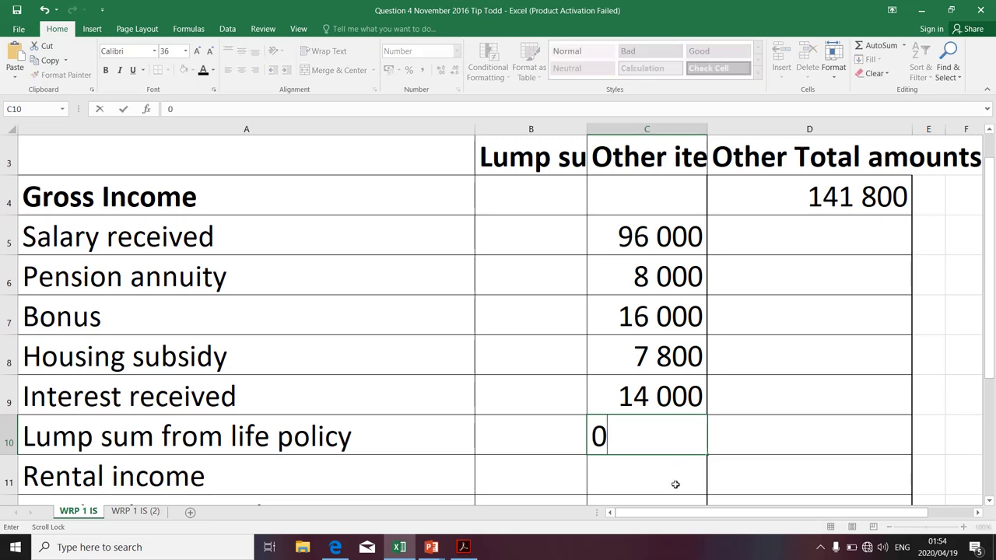
{"action": "key", "text": "Return"}
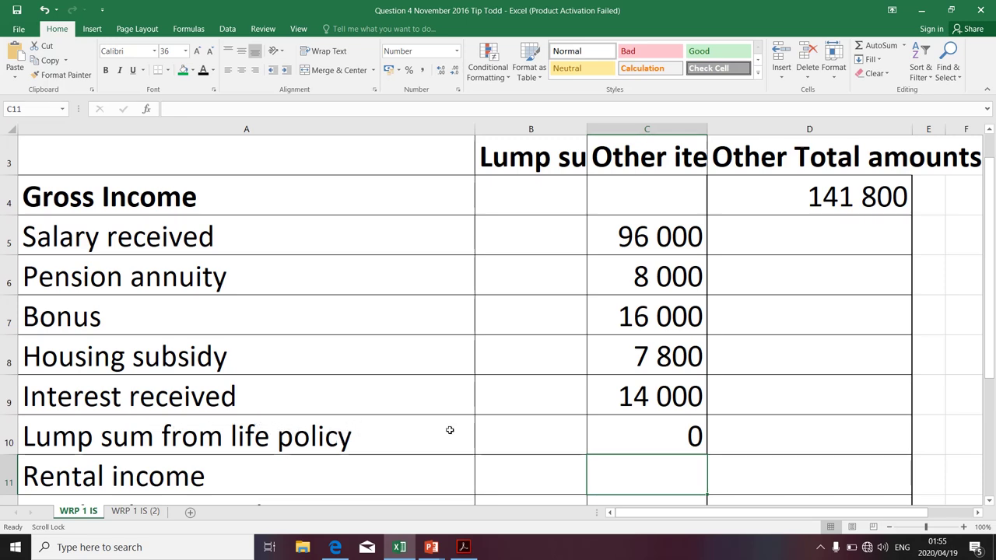
{"action": "left_click", "coordinate": [660, 436]}
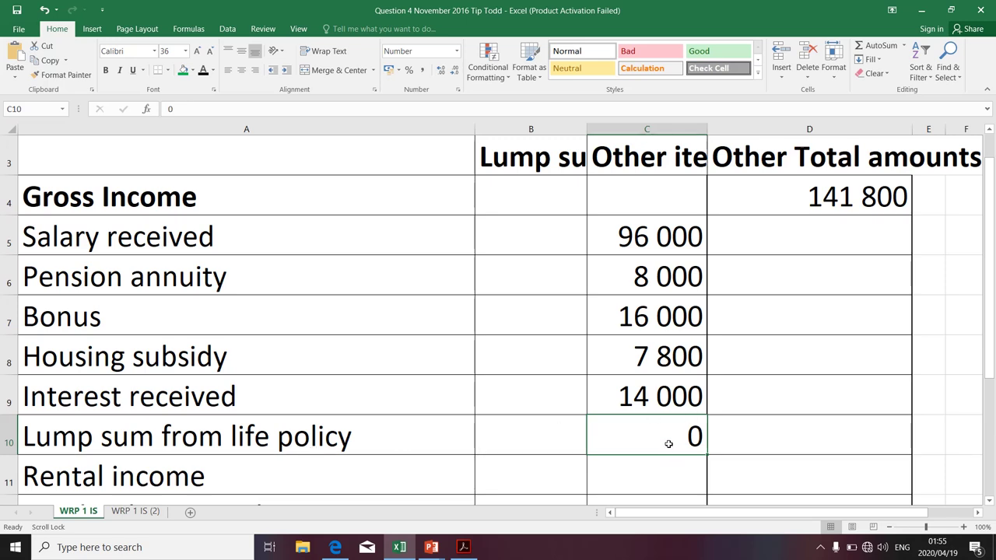
Select cell C11 for Rental income and look up its monthly amount in the exam PDF in Edge.
{"action": "scroll", "coordinate": [669, 450], "scroll_direction": "down", "scroll_amount": 1}
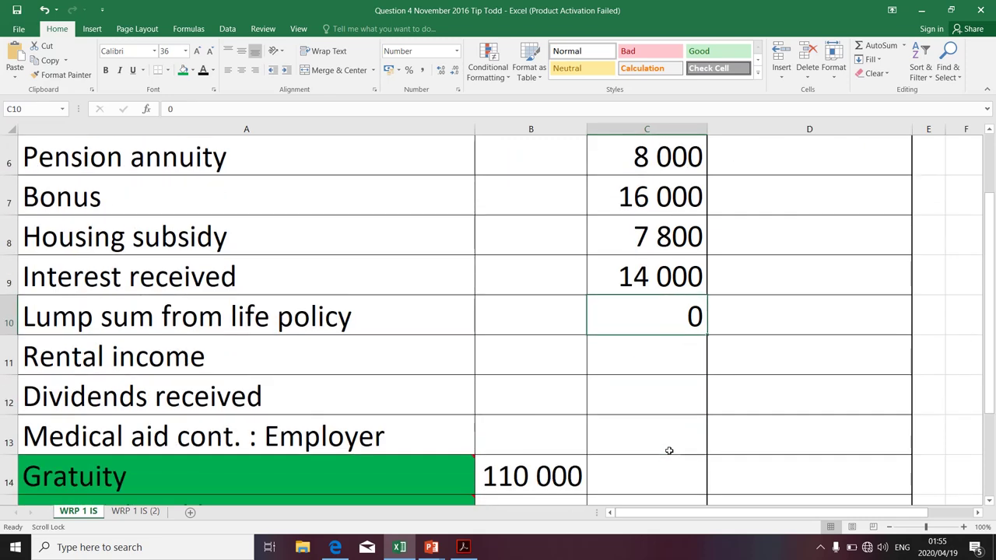
{"action": "left_click", "coordinate": [673, 364]}
{"action": "key", "text": "alt+Tab"}
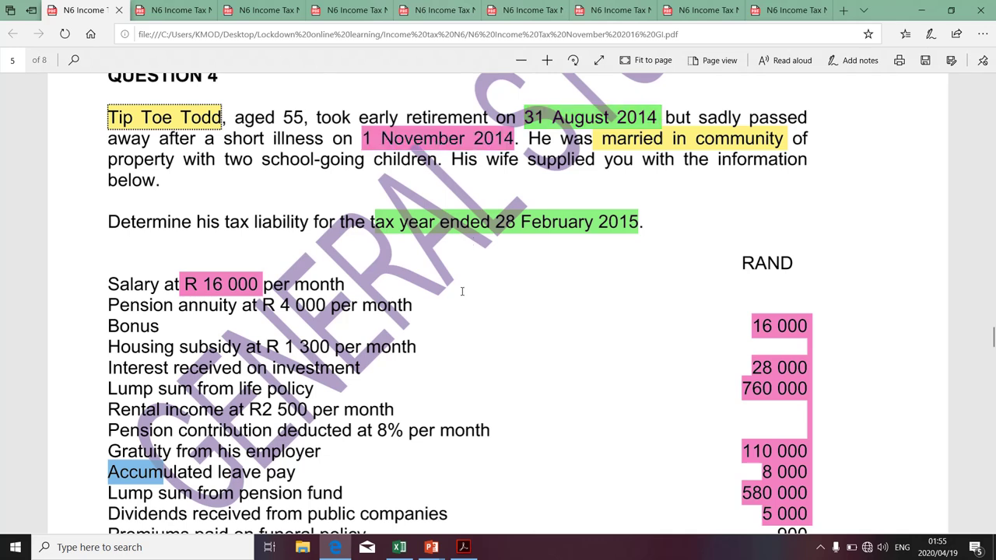
Switch to the PowerPoint slide show and reveal the Rental income slide's number of months with its start and end dates.
{"action": "key", "text": "alt+Tab"}
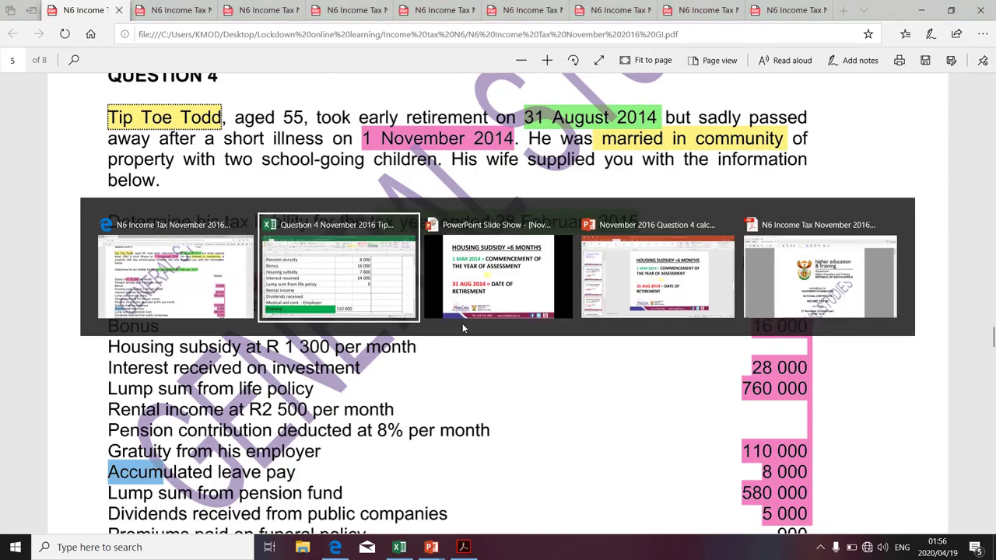
{"action": "key", "text": "alt+Tab"}
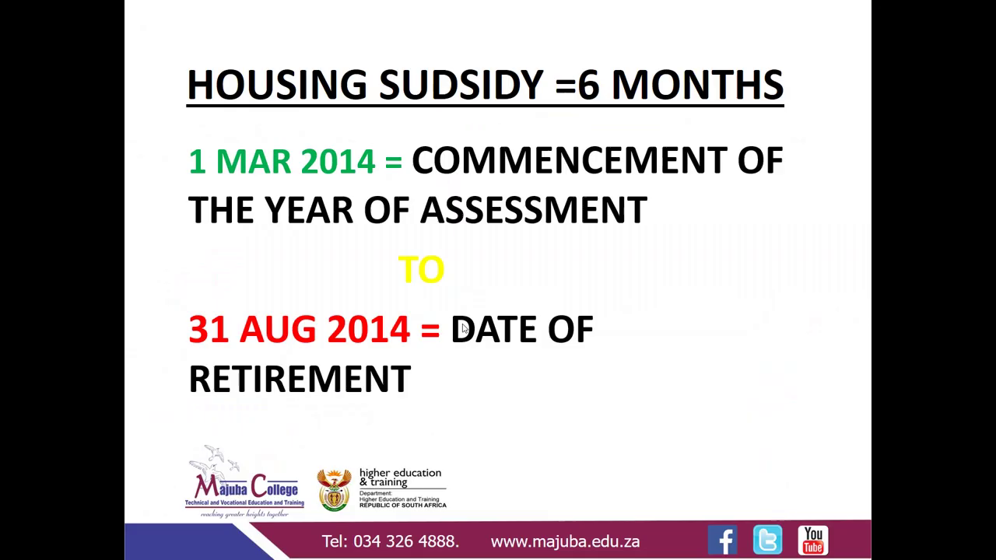
{"action": "left_click", "coordinate": [462, 328]}
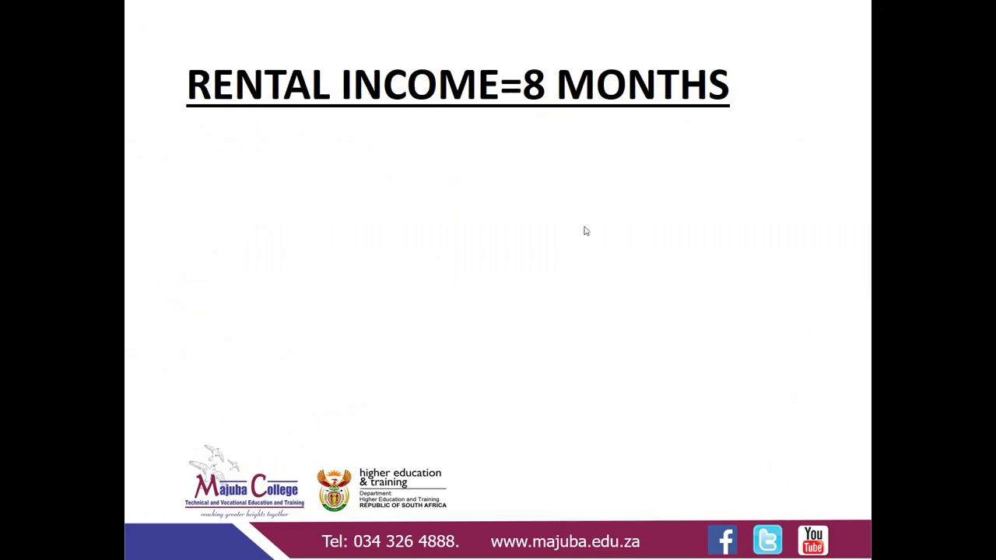
{"action": "left_click", "coordinate": [550, 114]}
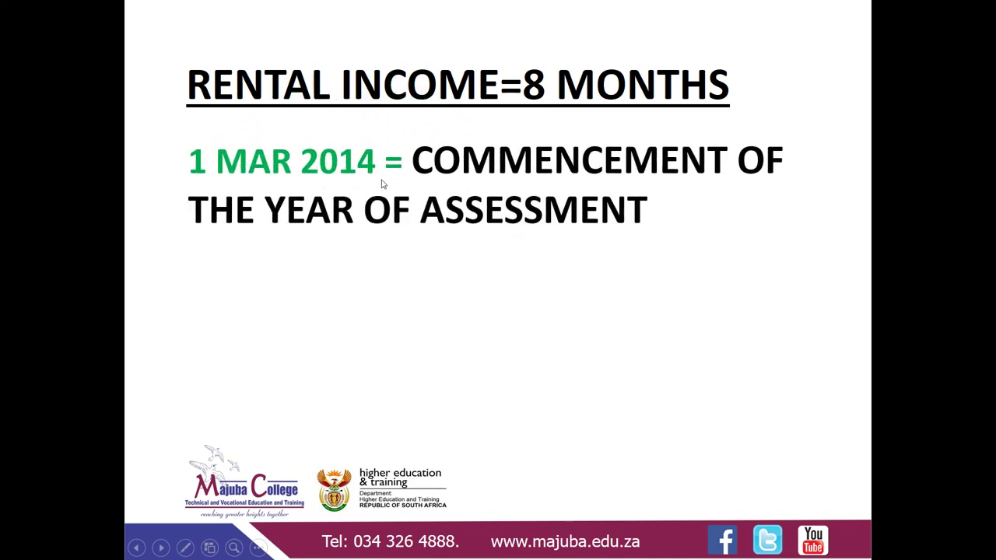
{"action": "left_click", "coordinate": [470, 272]}
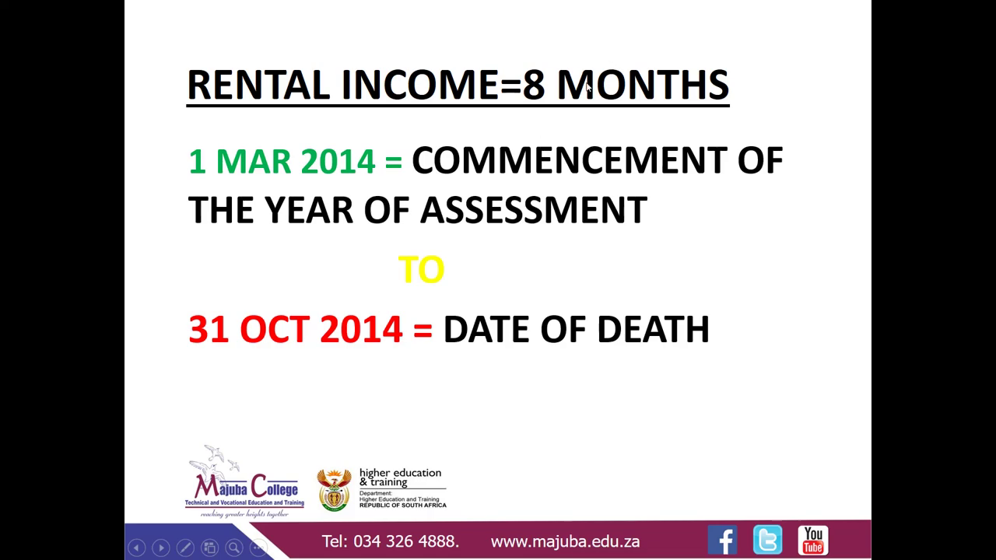
Recheck the monthly rental in the exam PDF in Edge and enter =(2500*8)/2 for Rental income in Excel cell C11.
{"action": "key", "text": "alt+Tab"}
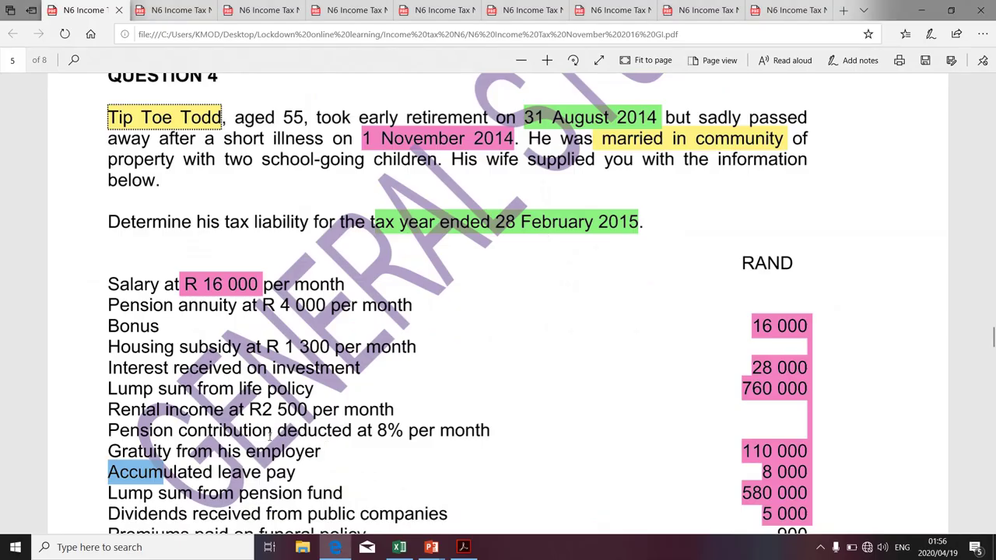
{"action": "key", "text": "alt+Tab"}
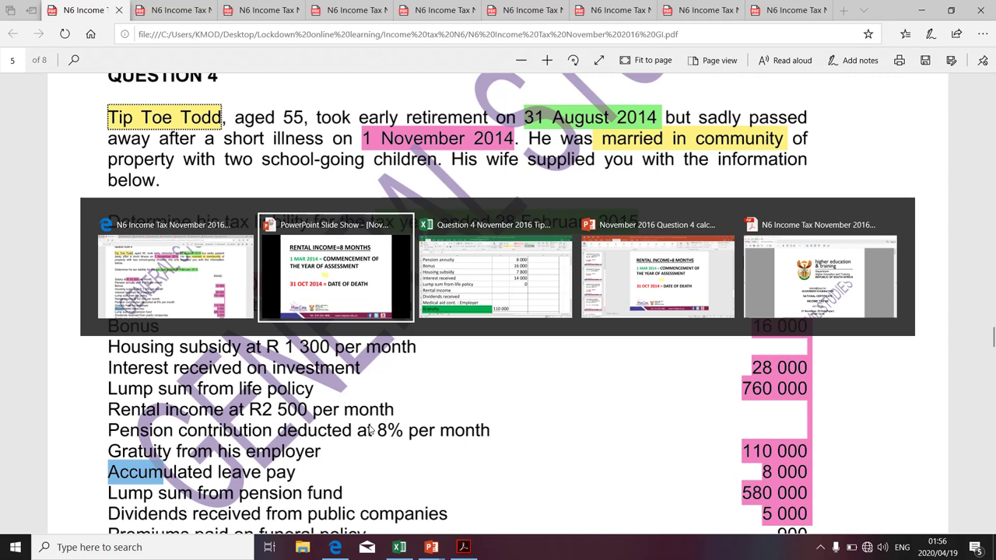
{"action": "key", "text": "Tab"}
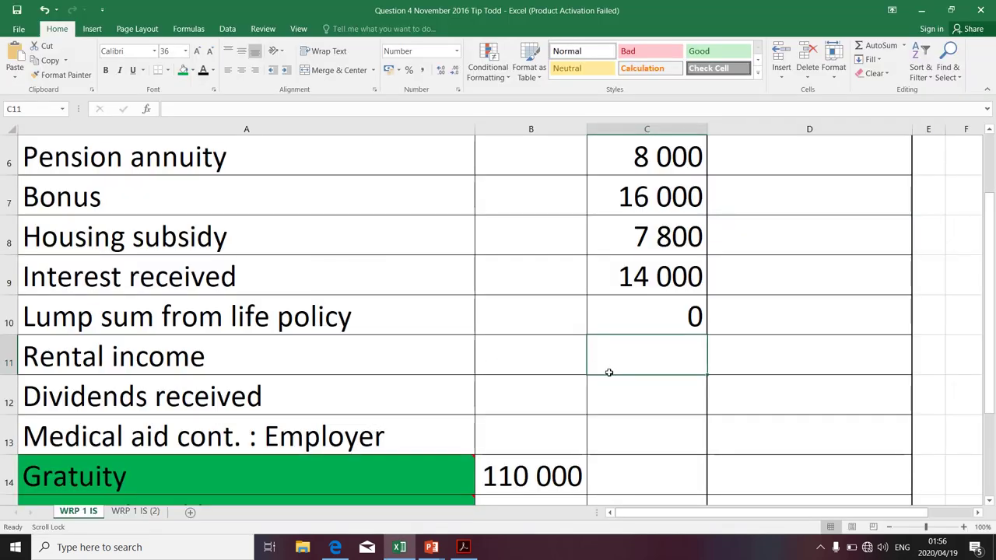
{"action": "type", "text": "="}
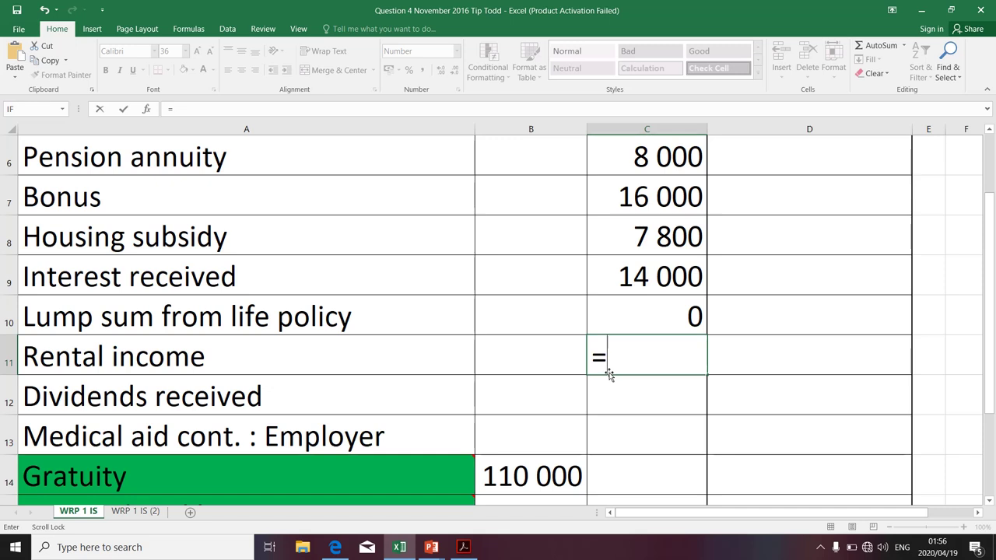
{"action": "type", "text": "(2"}
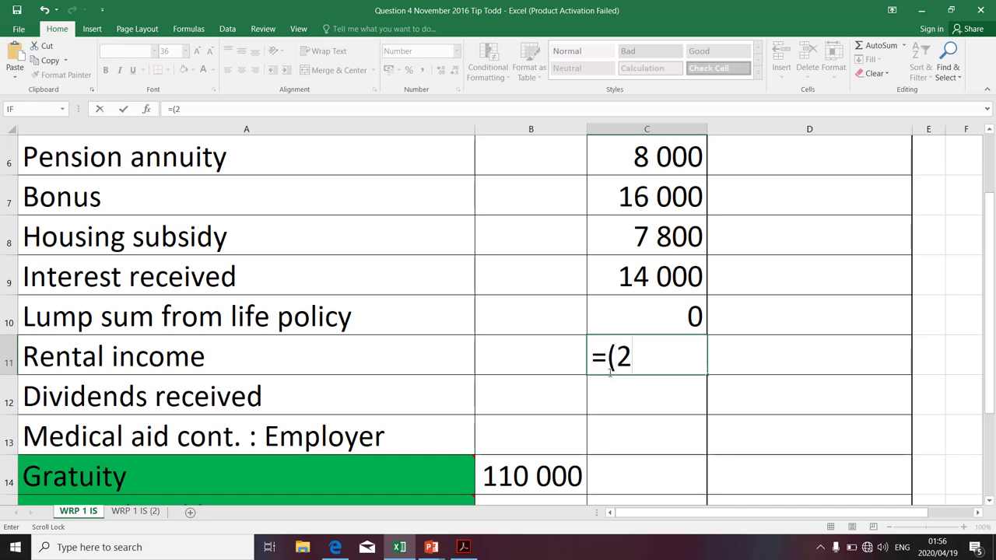
{"action": "type", "text": "500"}
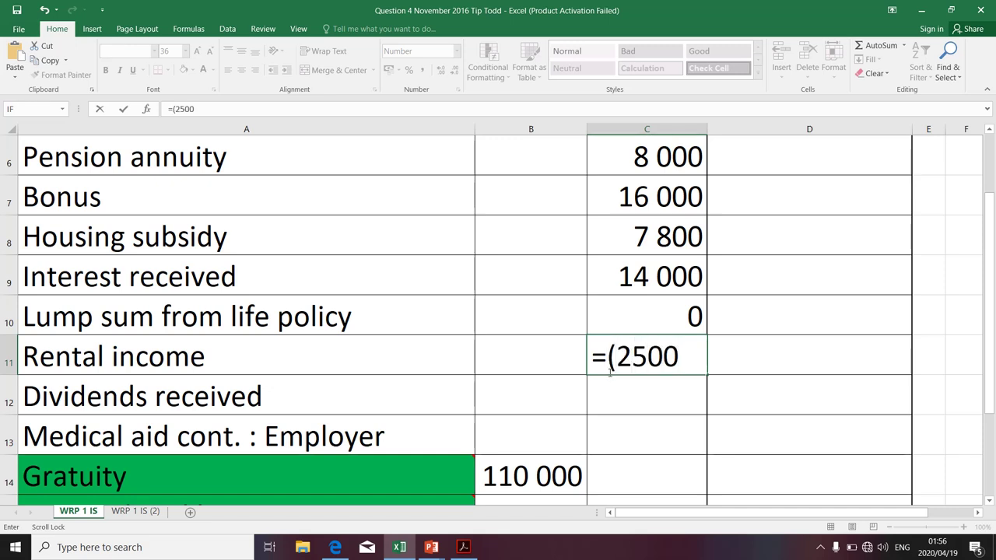
{"action": "type", "text": "*8"}
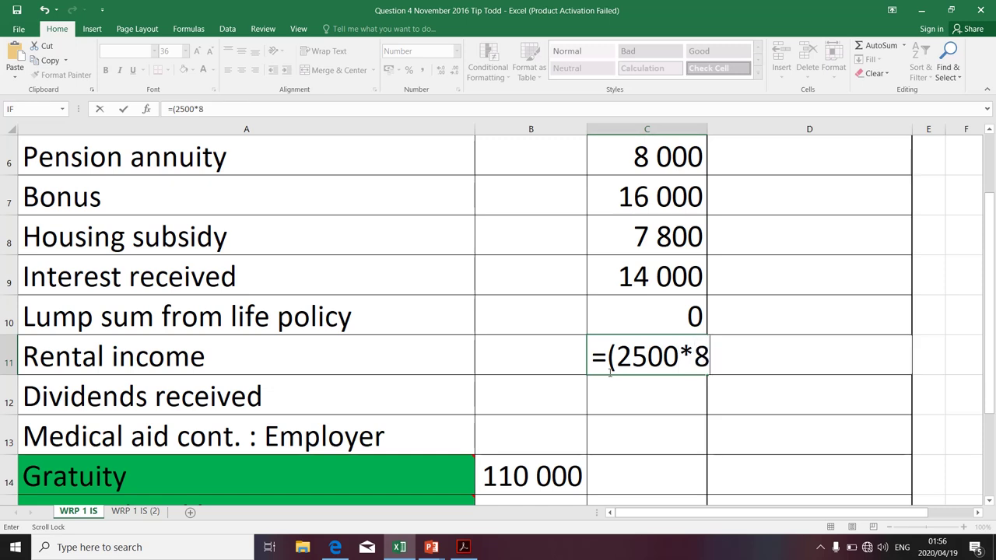
{"action": "type", "text": ")/2"}
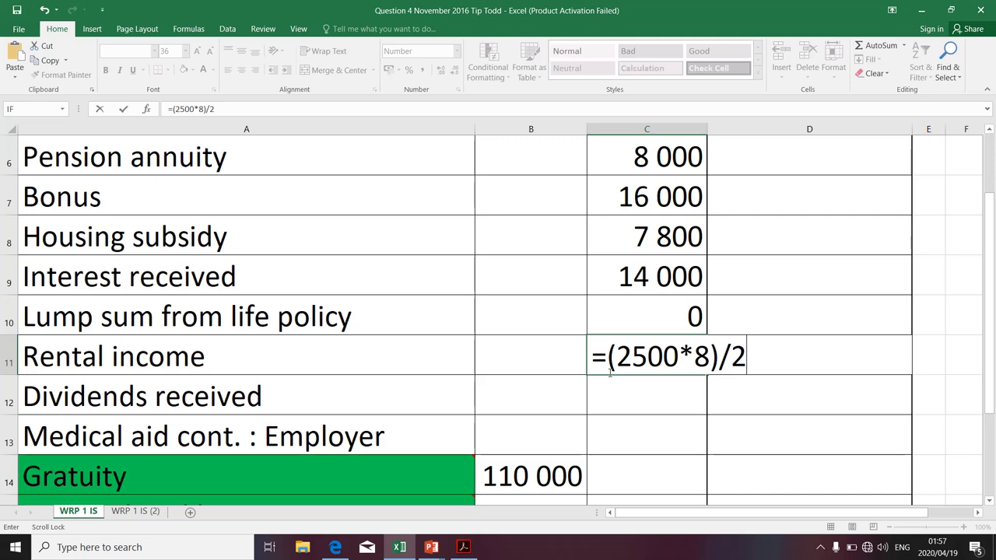
{"action": "key", "text": "Return"}
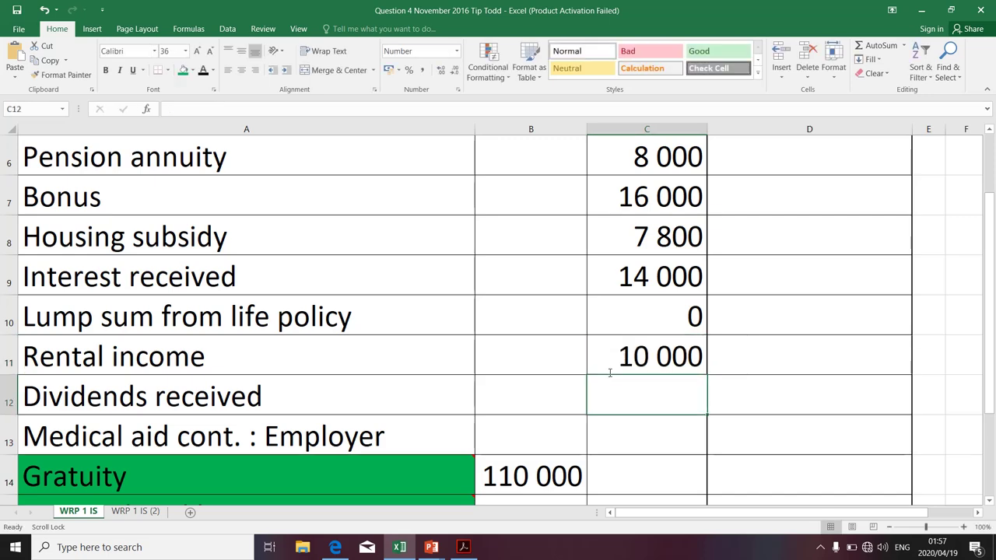
Look up the dividends from public companies in the exam PDF in Edge and enter =5000/2 for Dividends received in Excel cell C12.
{"action": "key", "text": "alt+Tab"}
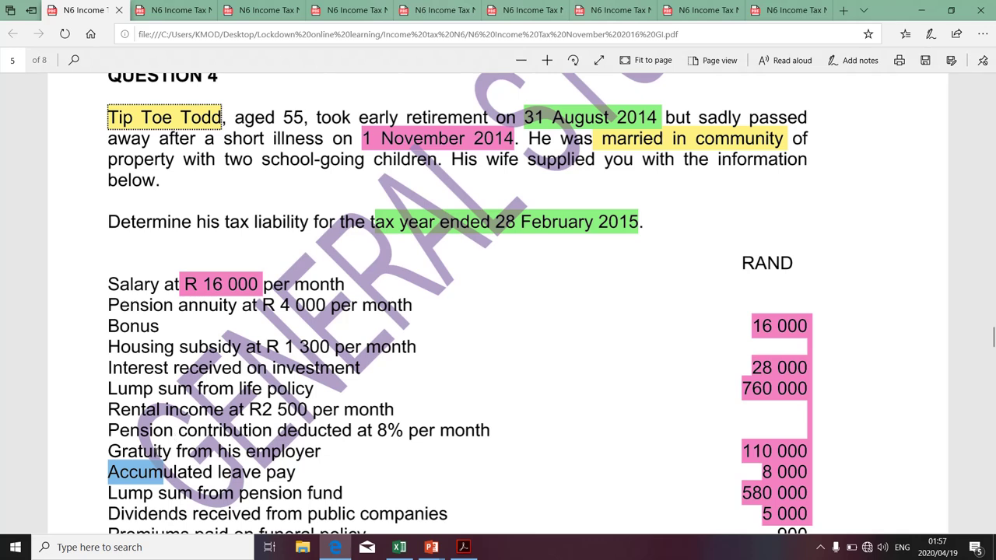
{"action": "scroll", "coordinate": [174, 452], "scroll_direction": "down", "scroll_amount": 1}
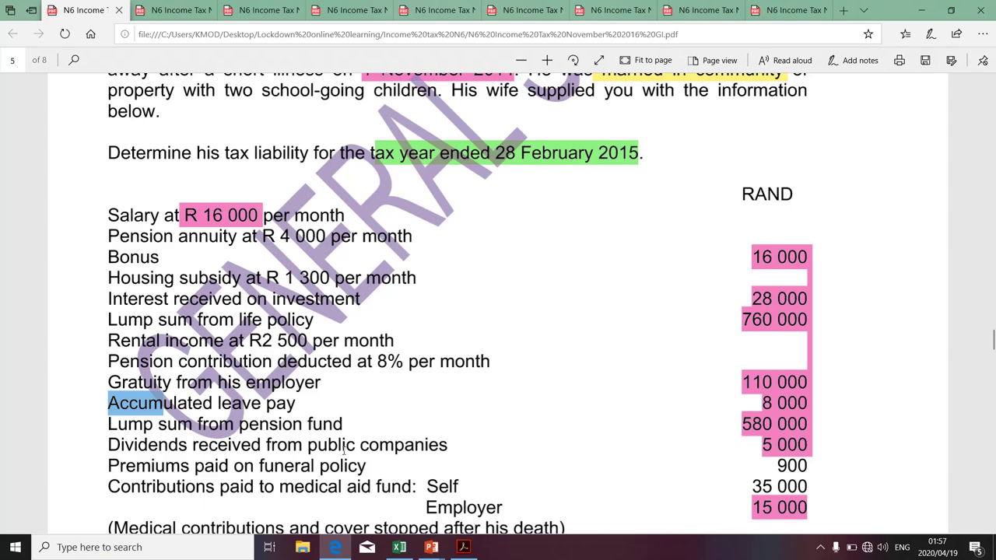
{"action": "key", "text": "alt+Tab"}
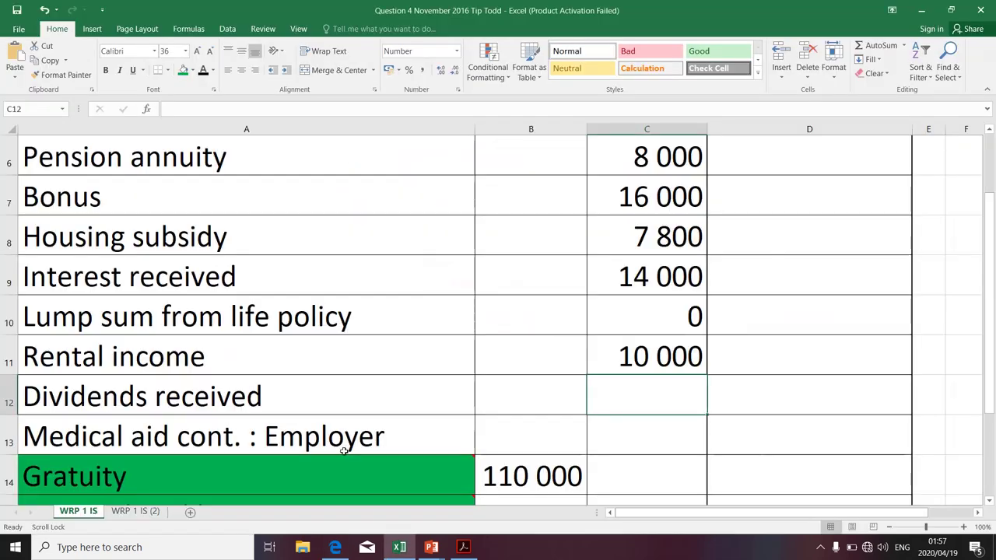
{"action": "mouse_move", "coordinate": [392, 478]}
{"action": "key", "text": "alt+Tab"}
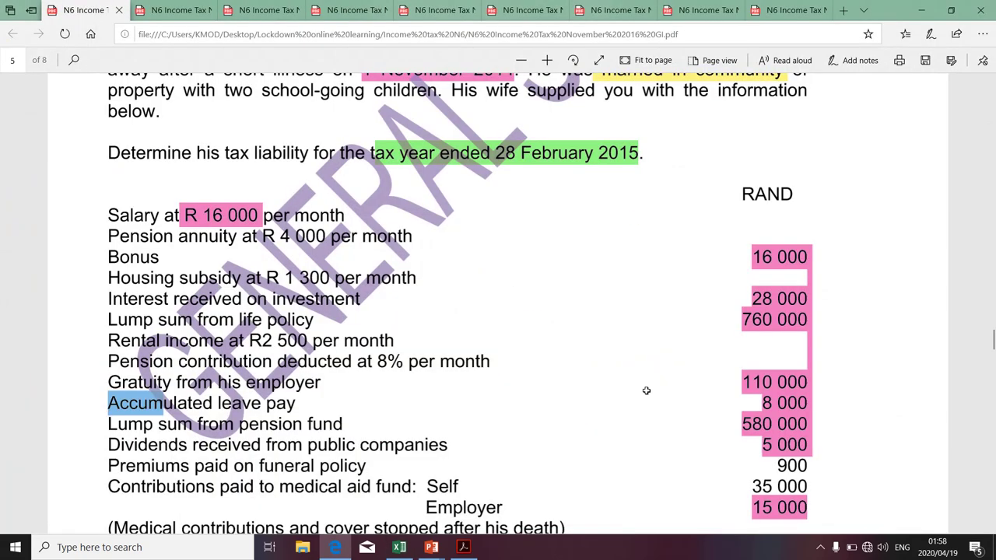
{"action": "key", "text": "alt+Tab"}
{"action": "type", "text": "="}
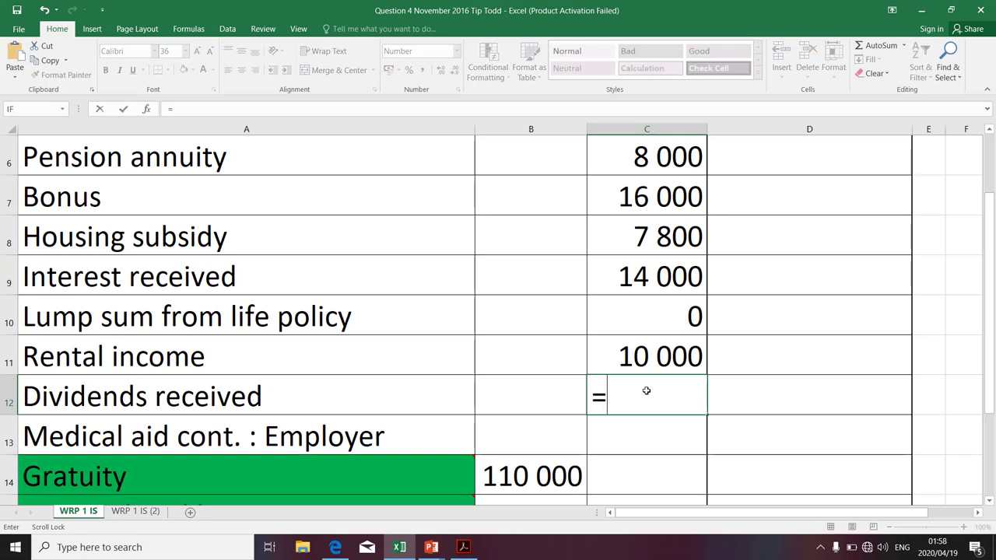
{"action": "type", "text": "5000"}
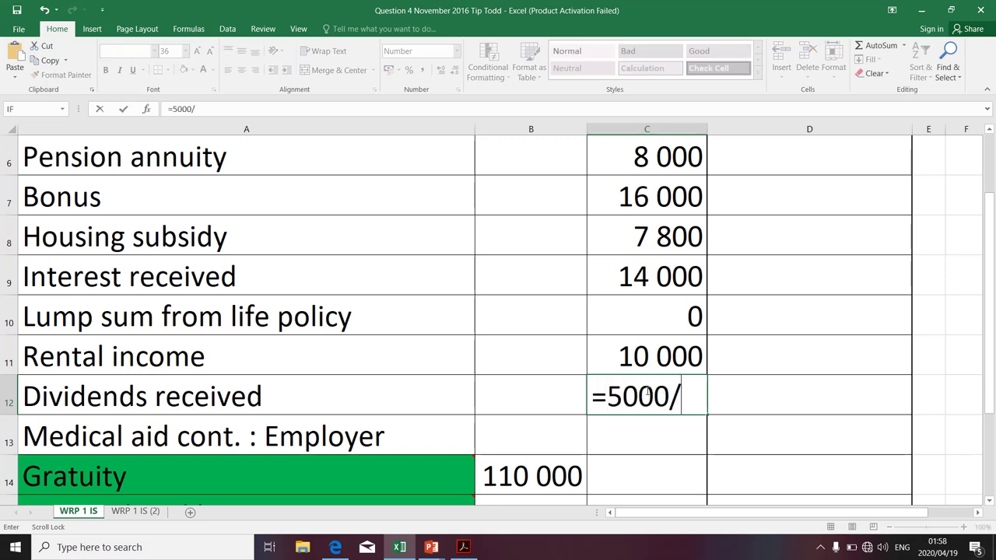
{"action": "type", "text": "/2"}
{"action": "key", "text": "Return"}
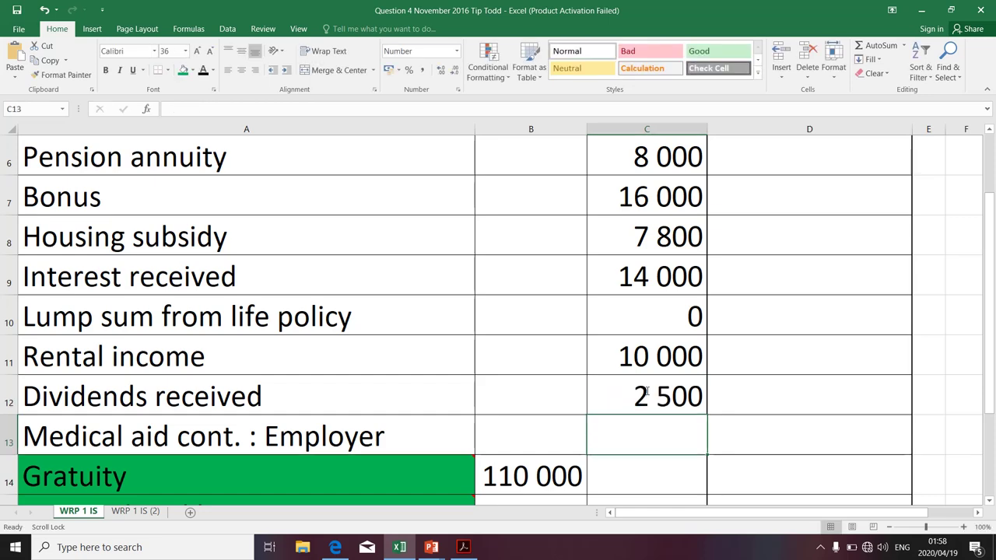
Look up the employer's medical aid contribution in the exam PDF in Edge and enter 15000 for it in Excel cell C13.
{"action": "key", "text": "alt+Tab"}
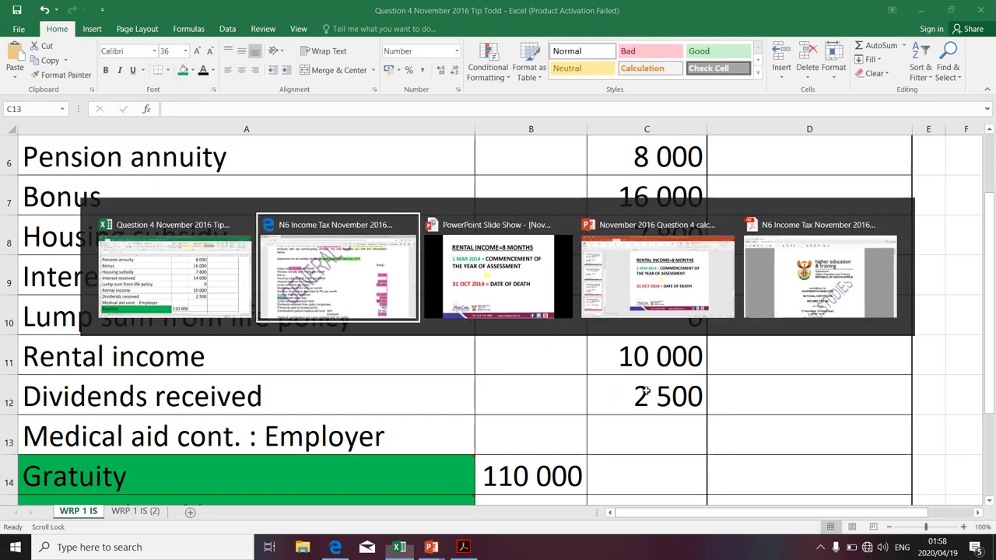
{"action": "scroll", "coordinate": [547, 497], "scroll_direction": "down", "scroll_amount": 1}
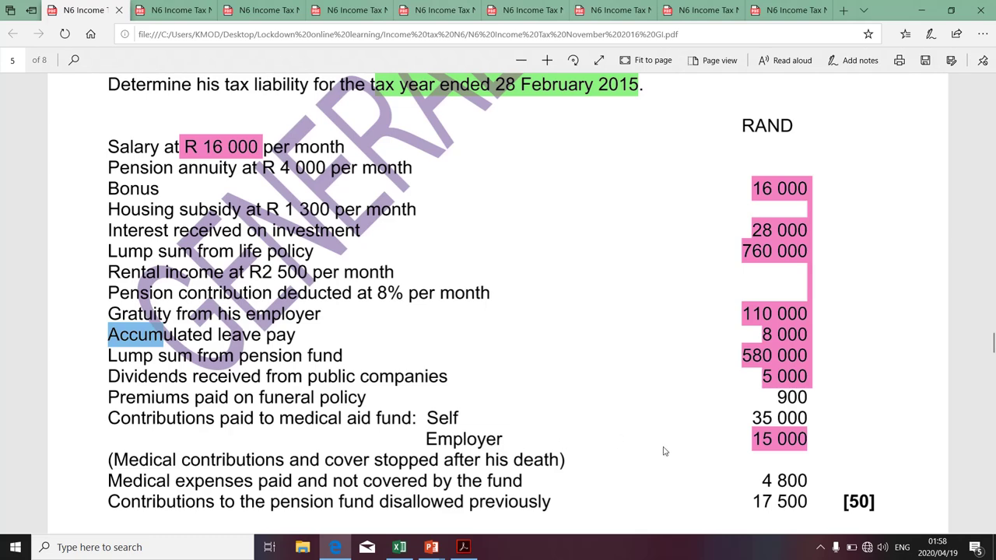
{"action": "key", "text": "alt+Tab"}
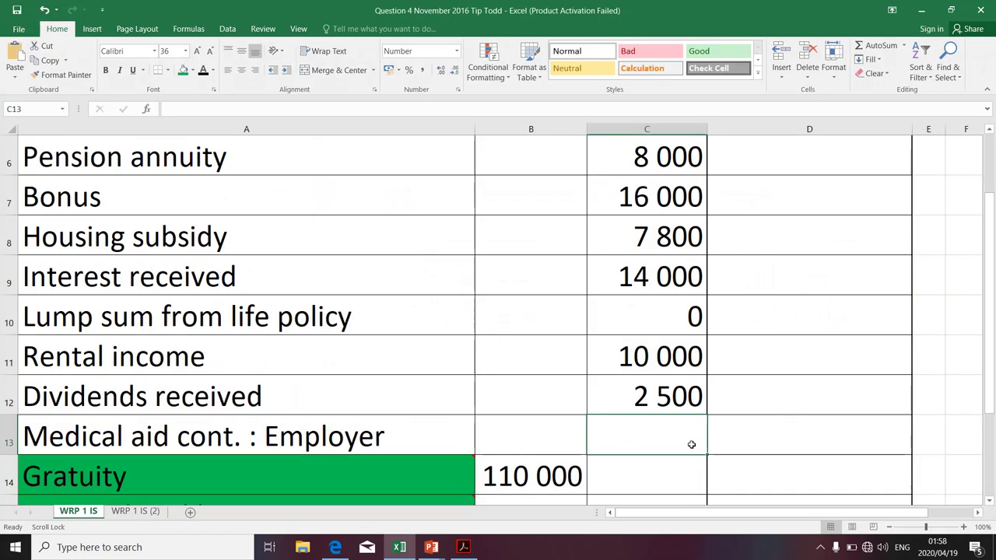
{"action": "type", "text": "1"}
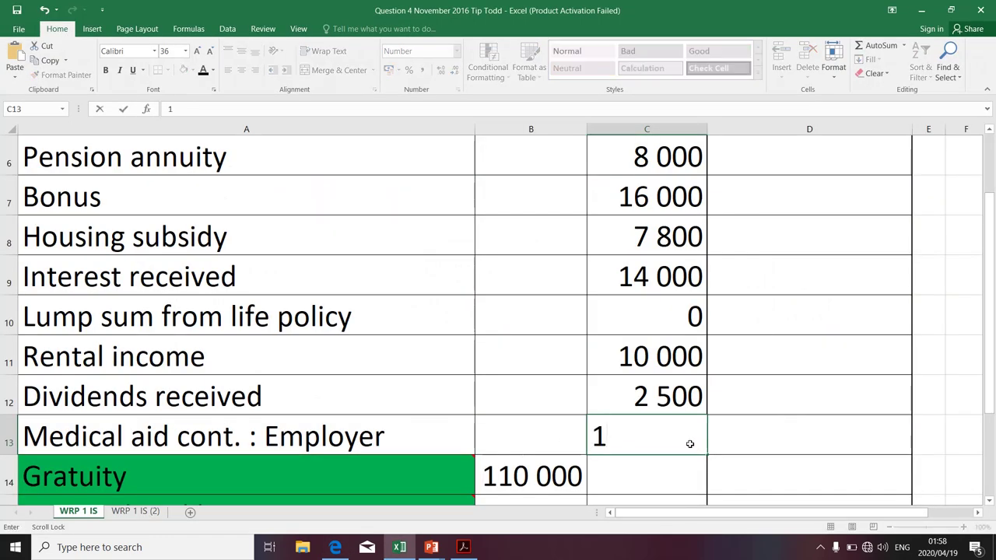
{"action": "type", "text": "5000"}
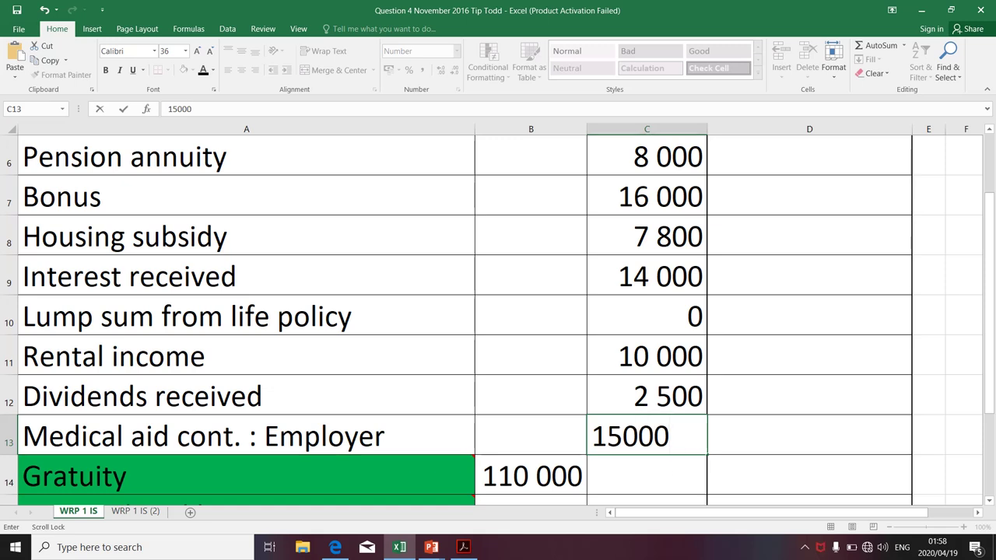
{"action": "key", "text": "ctrl+Return"}
{"action": "key", "text": "Return"}
Review the lump sum rows and select the amounts in C5:C13 to check them against the Gross Income total in D4.
{"action": "scroll", "coordinate": [498, 320], "scroll_direction": "down", "scroll_amount": 1}
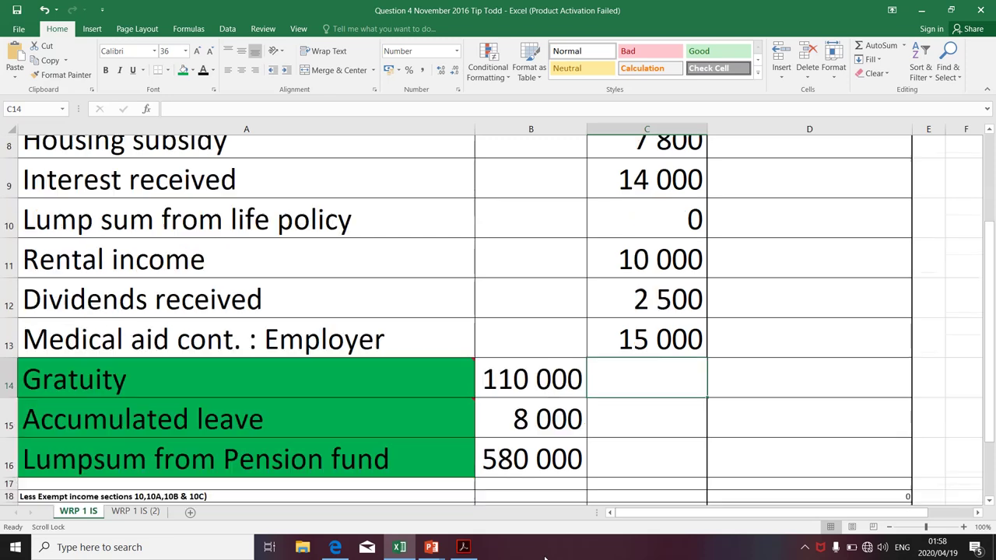
{"action": "scroll", "coordinate": [615, 467], "scroll_direction": "up", "scroll_amount": 2}
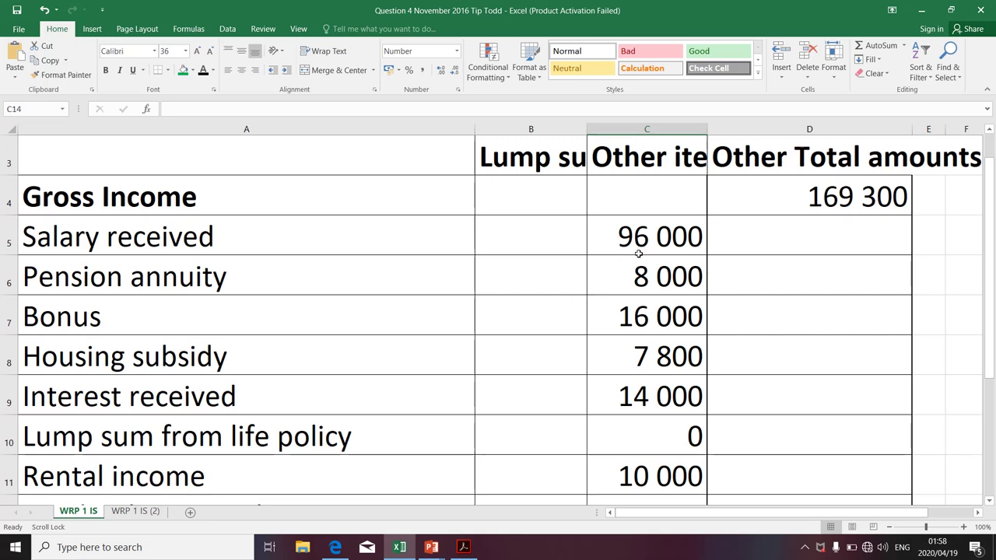
{"action": "left_click_drag", "start_coordinate": [638, 241], "coordinate": [631, 395]}
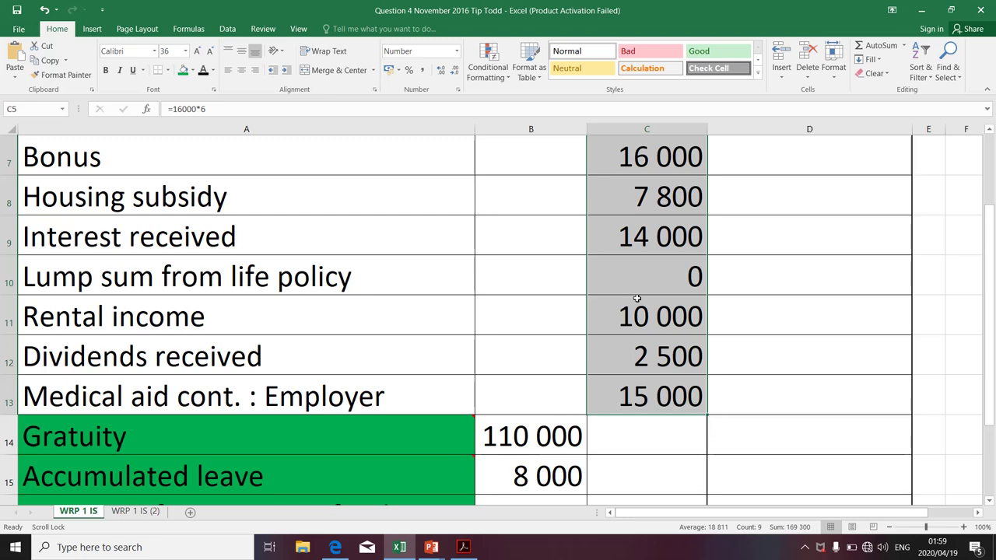
{"action": "scroll", "coordinate": [637, 298], "scroll_direction": "up", "scroll_amount": 2}
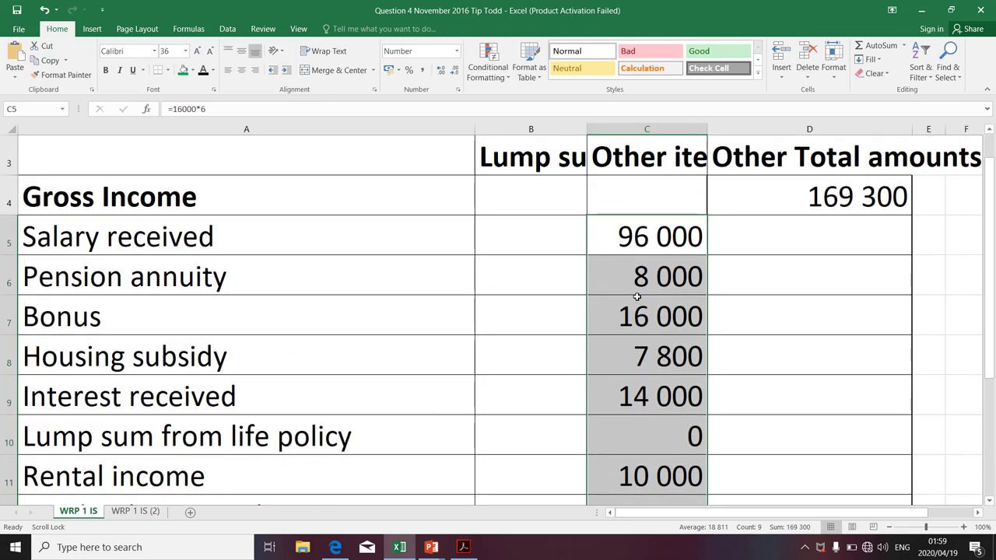
Switch to the PowerPoint slide show and advance to the closing Presenter's Details slide.
{"action": "key", "text": "alt+Tab"}
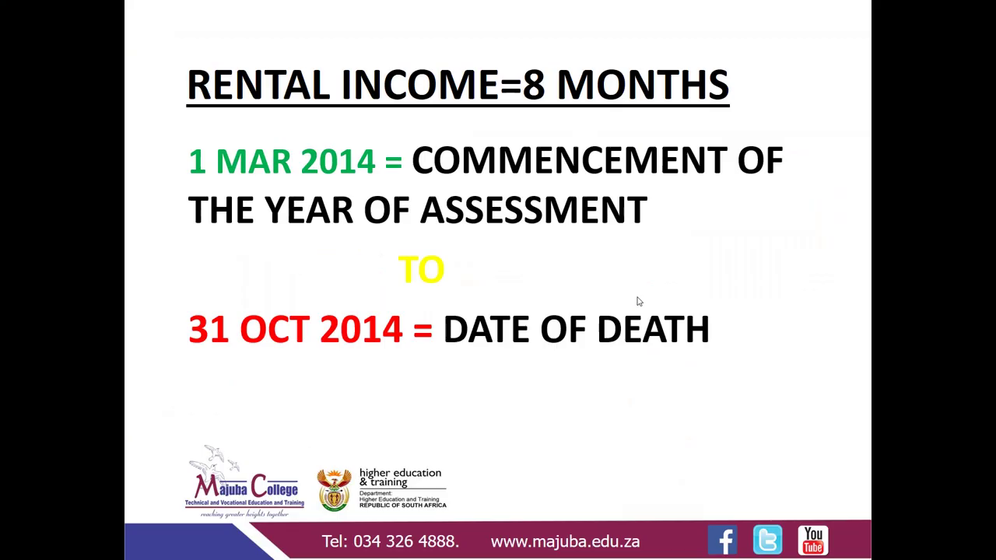
{"action": "left_click", "coordinate": [637, 301]}
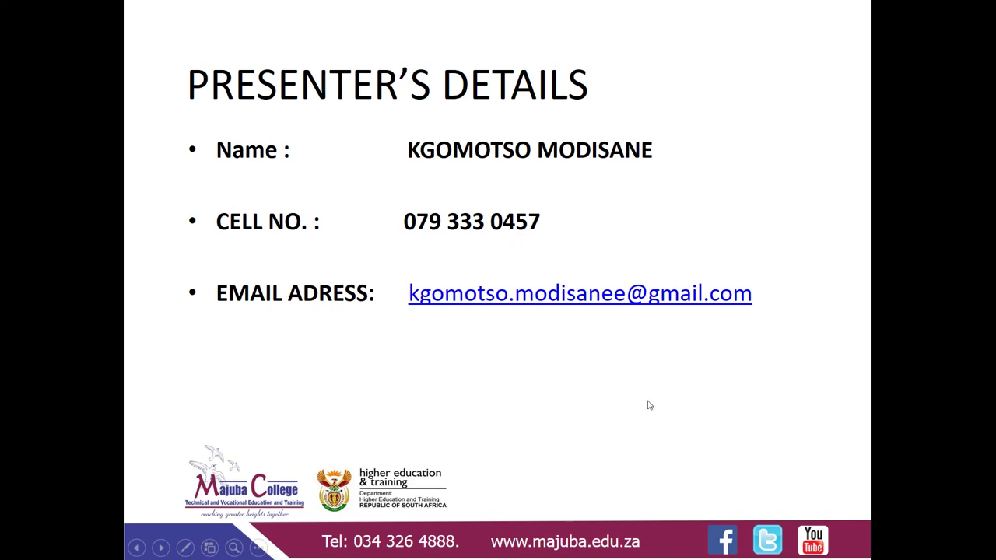
{"action": "mouse_move", "coordinate": [786, 539]}
{"action": "key", "text": "super+d"}
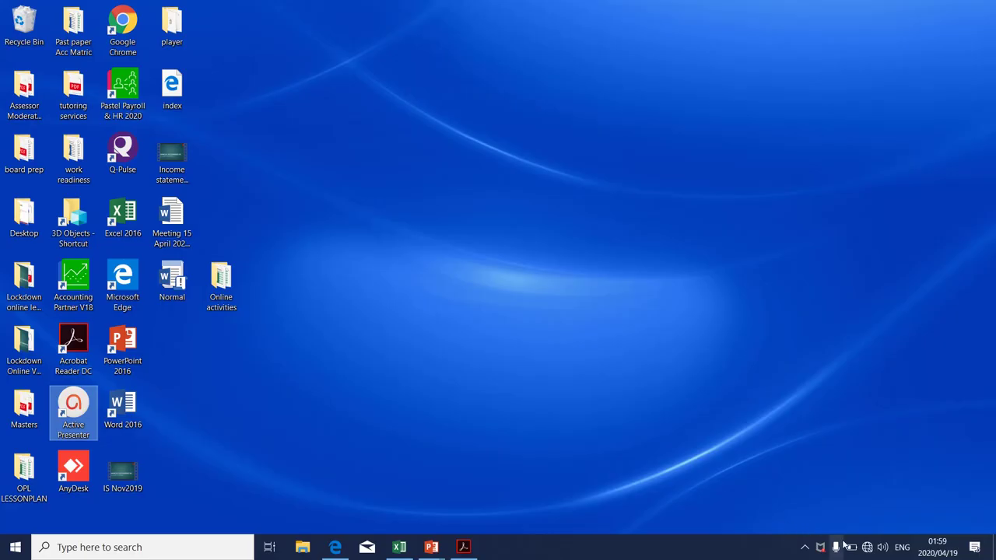
{"action": "left_click", "coordinate": [805, 549]}
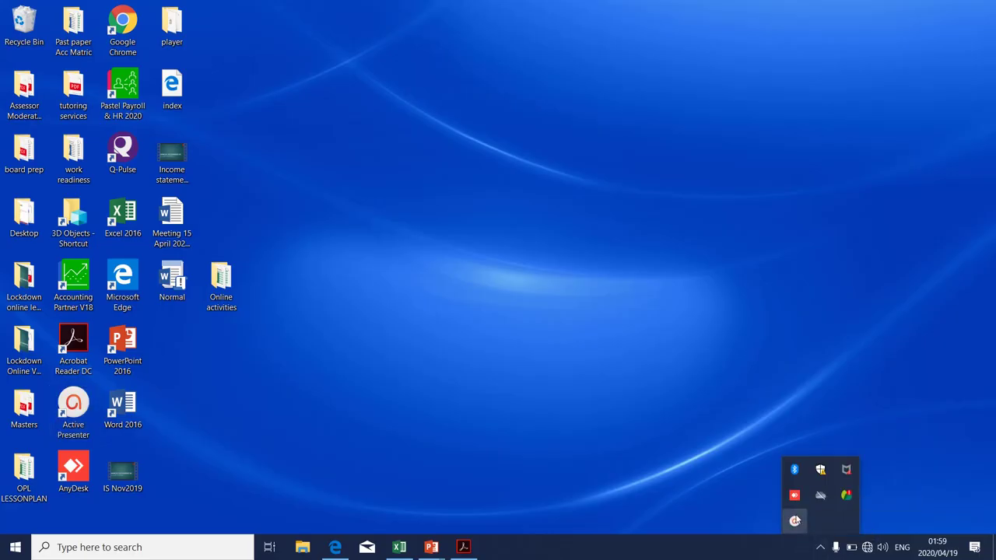